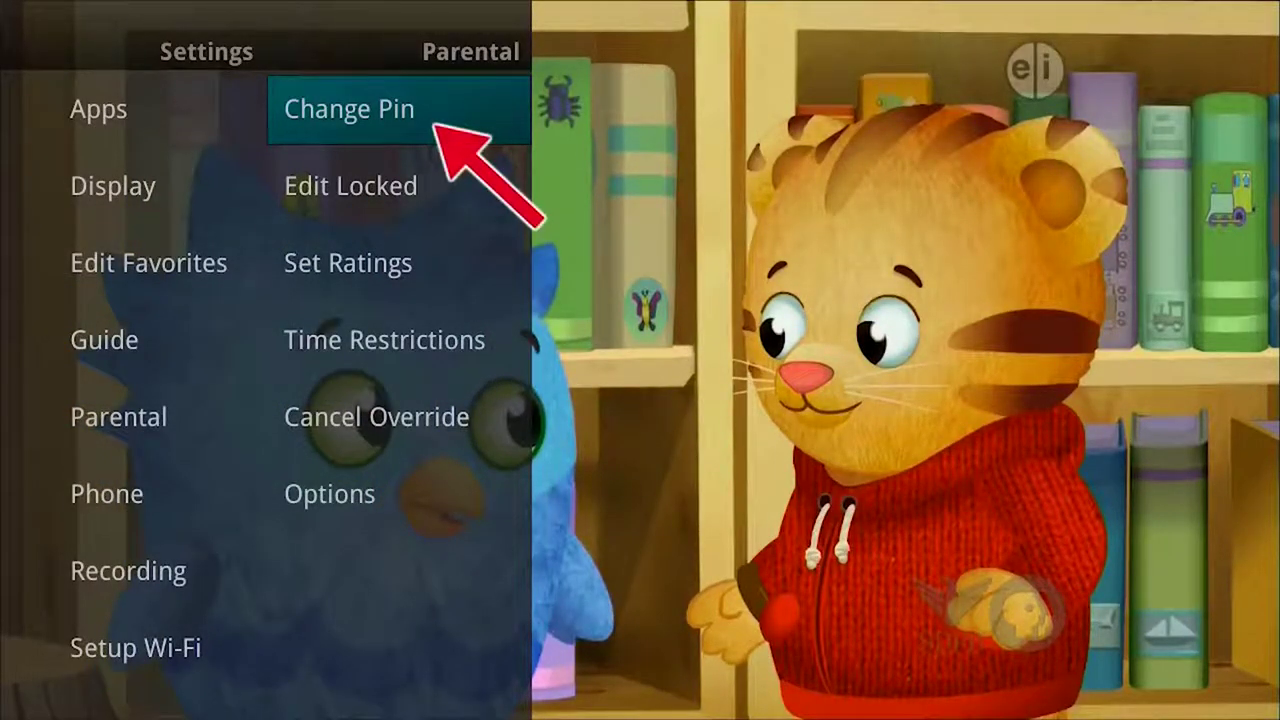
Replace the old Ratings PIN with a new four-digit PIN, entered twice, and confirm the change
{"action": "key", "text": "Return"}
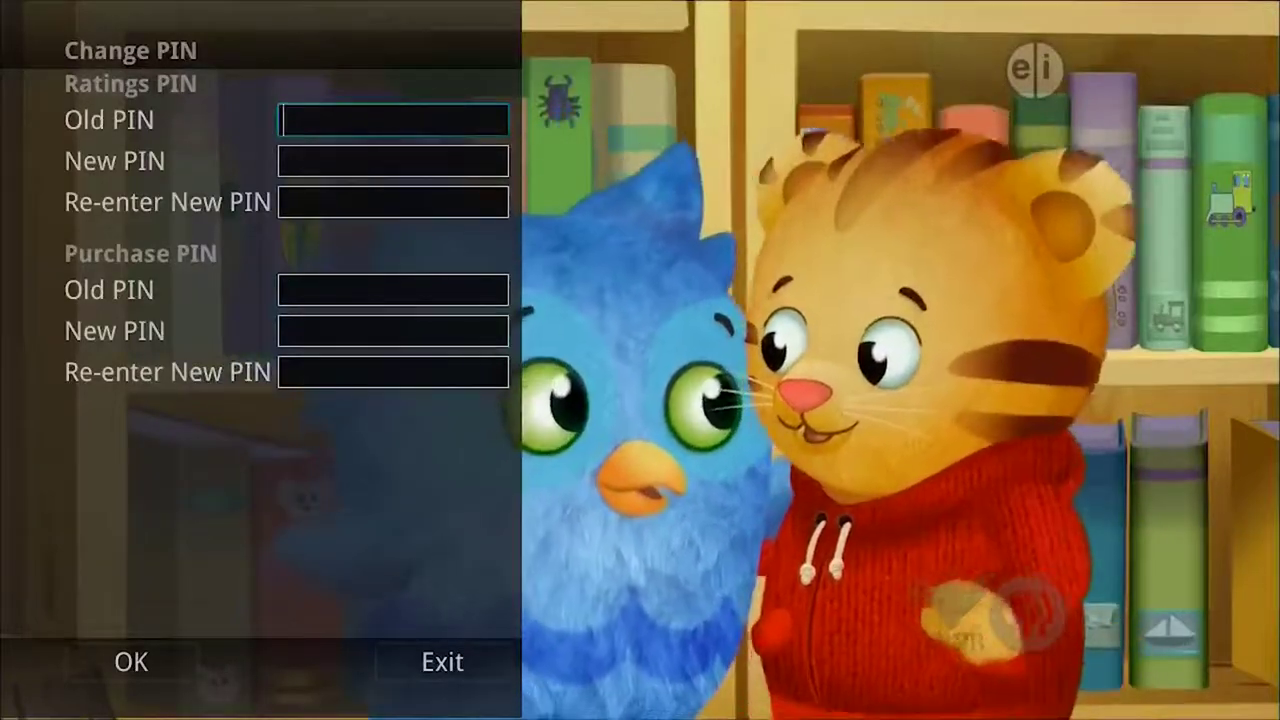
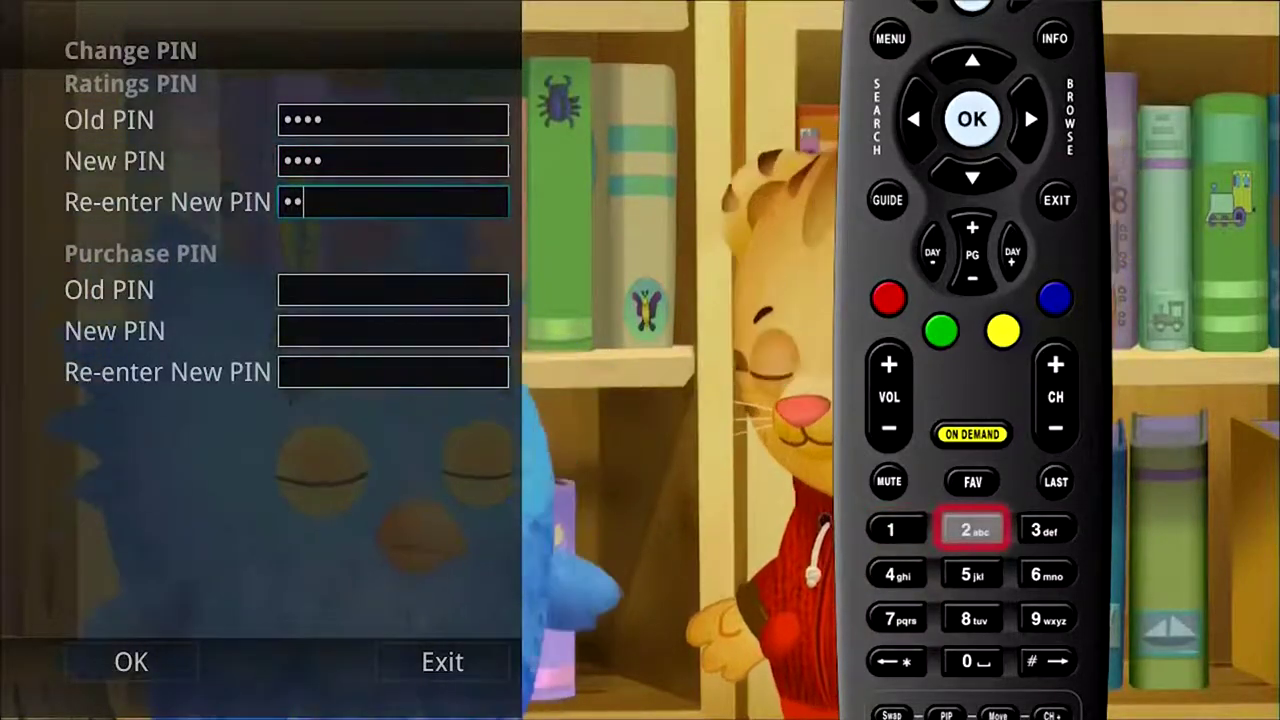
{"action": "key", "text": "Down"}
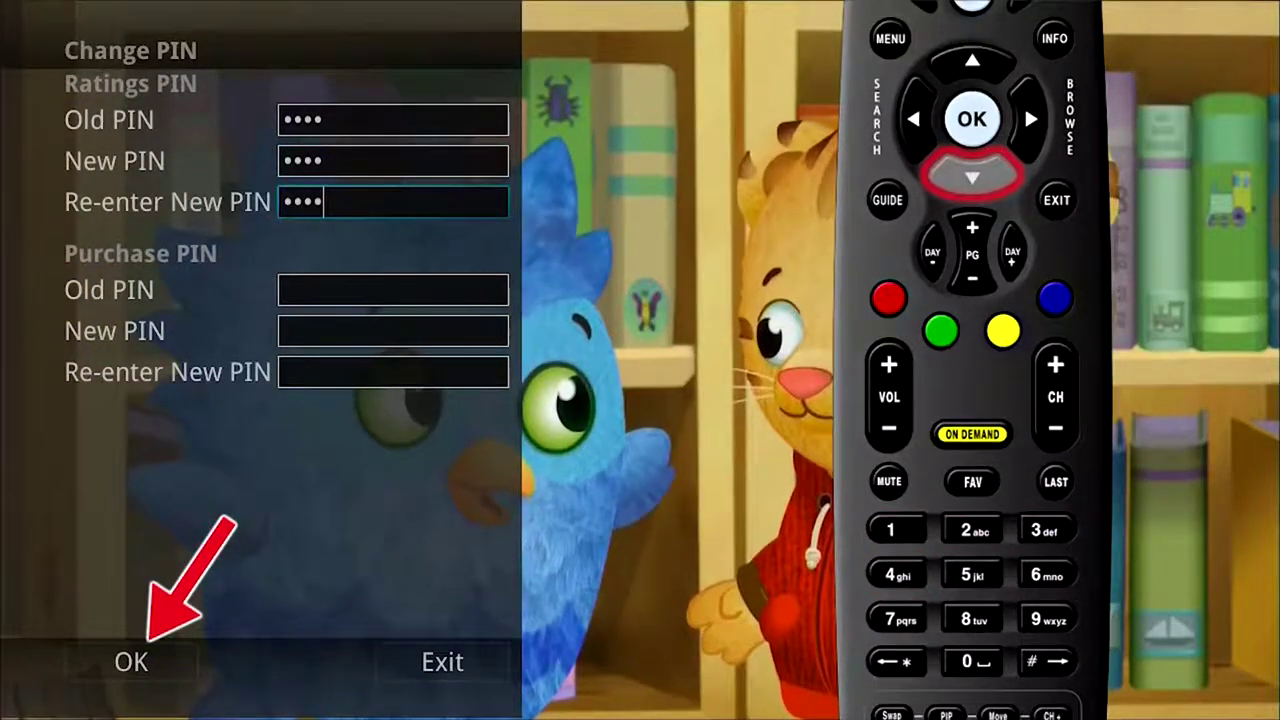
{"action": "key", "text": "Return"}
{"action": "key", "text": "Down"}
{"action": "key", "text": "Down"}
{"action": "key", "text": "Down"}
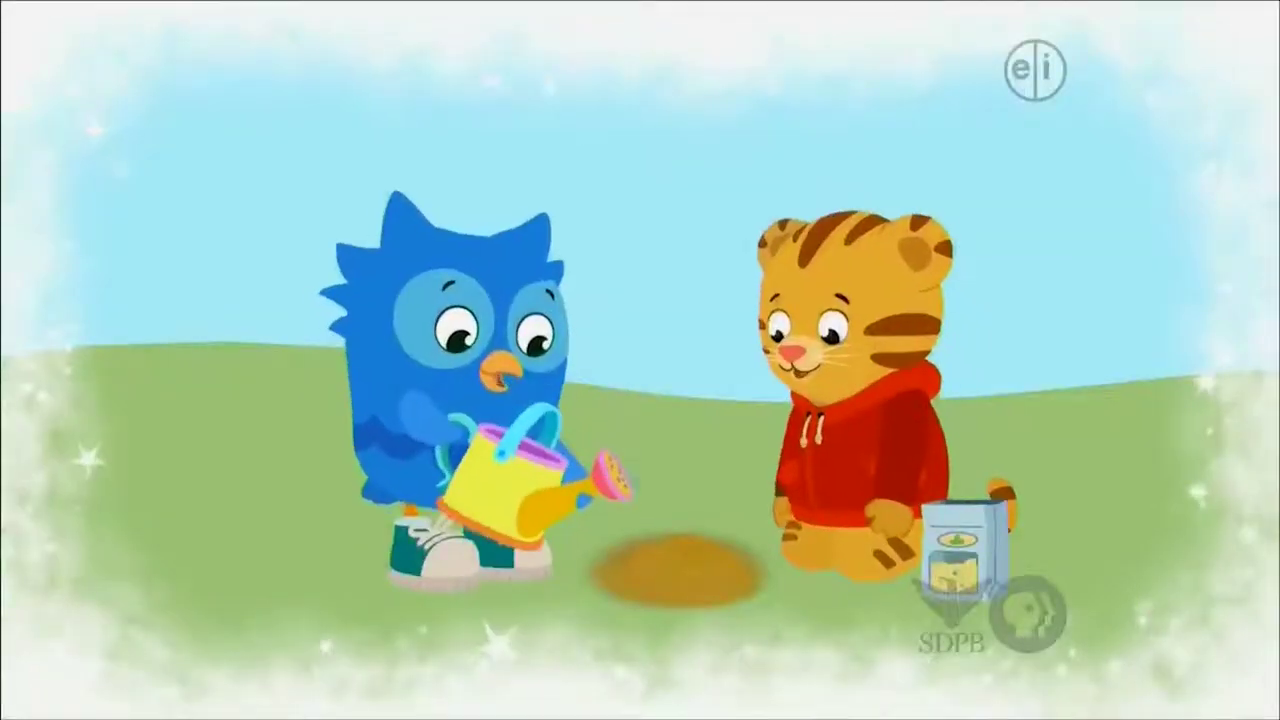
Go to Settings > Parental > Edit Locked to bring up its Ratings PIN prompt
{"action": "key", "text": "Menu"}
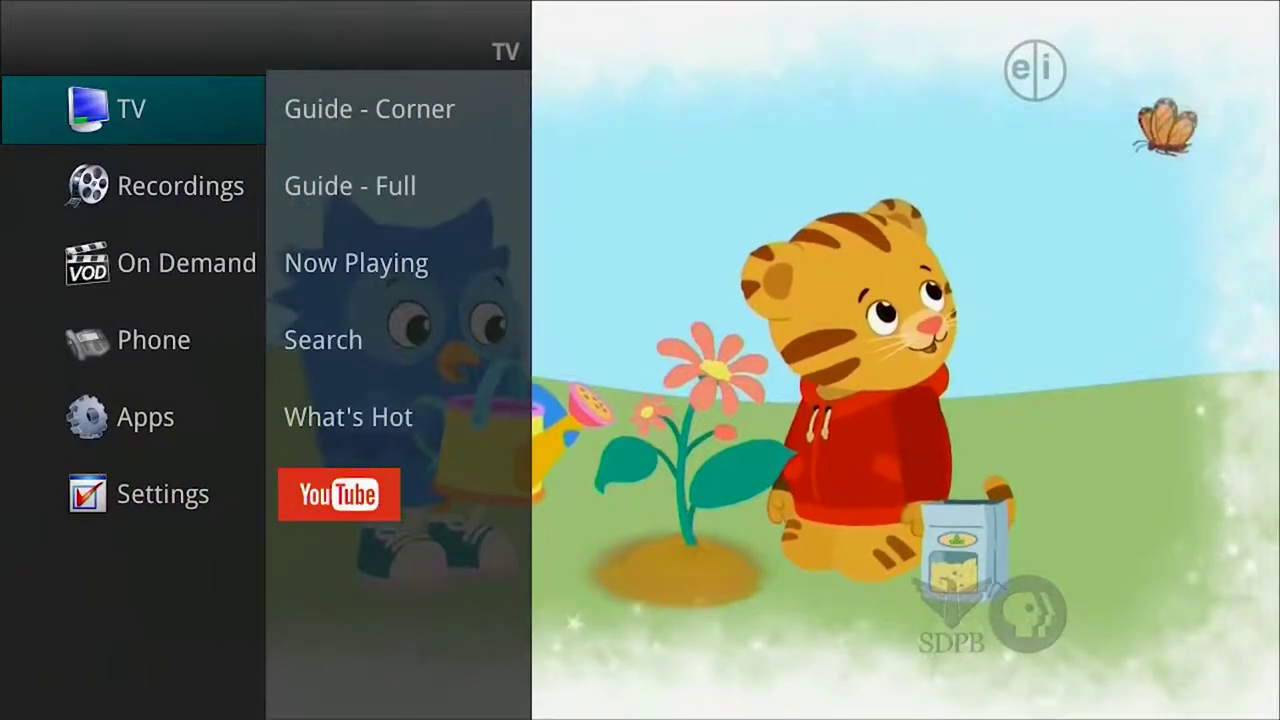
{"action": "key", "text": "Down"}
{"action": "key", "text": "Down"}
{"action": "key", "text": "Down"}
{"action": "key", "text": "Down"}
{"action": "key", "text": "Down"}
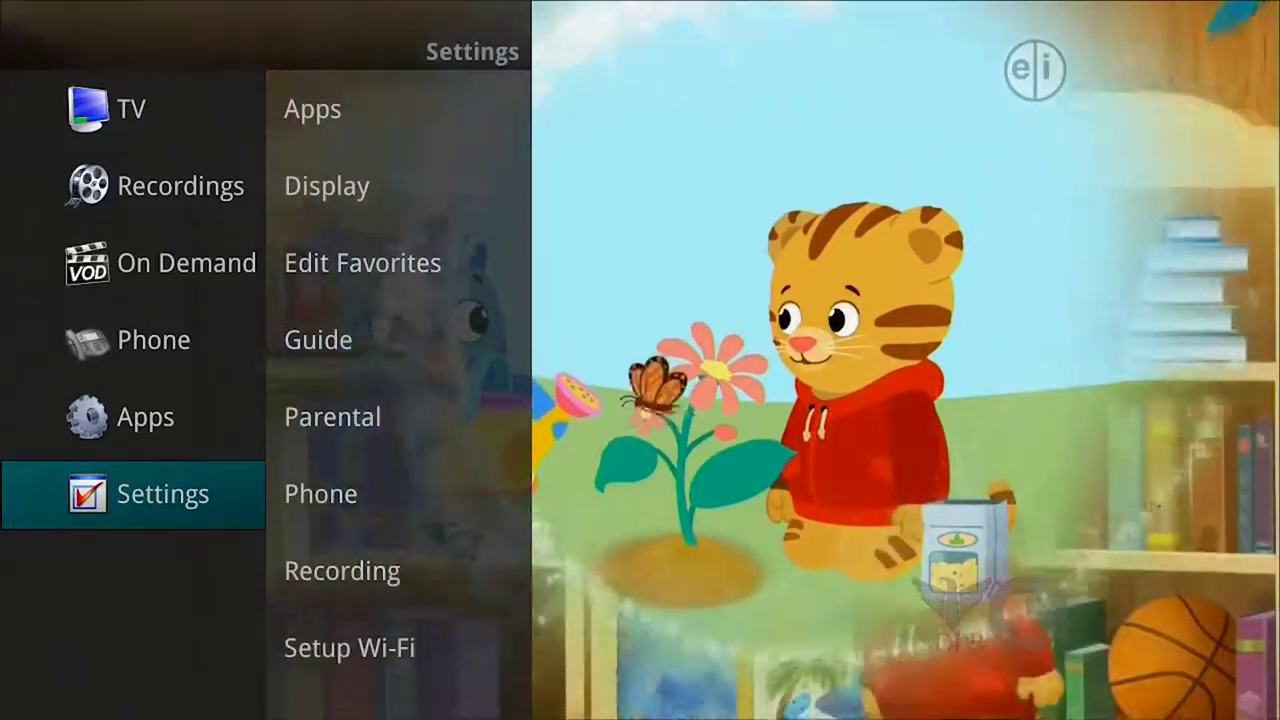
{"action": "key", "text": "Right"}
{"action": "key", "text": "Down"}
{"action": "key", "text": "Down"}
{"action": "key", "text": "Down"}
{"action": "key", "text": "Down"}
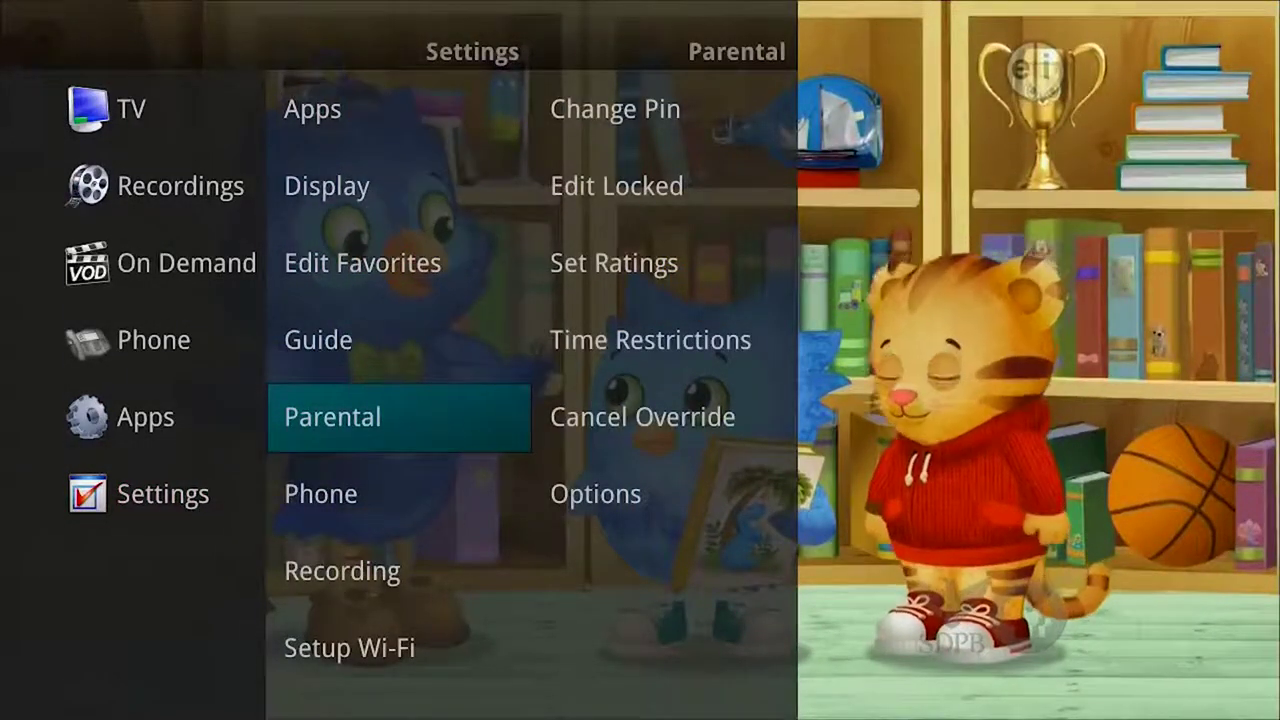
{"action": "key", "text": "Right"}
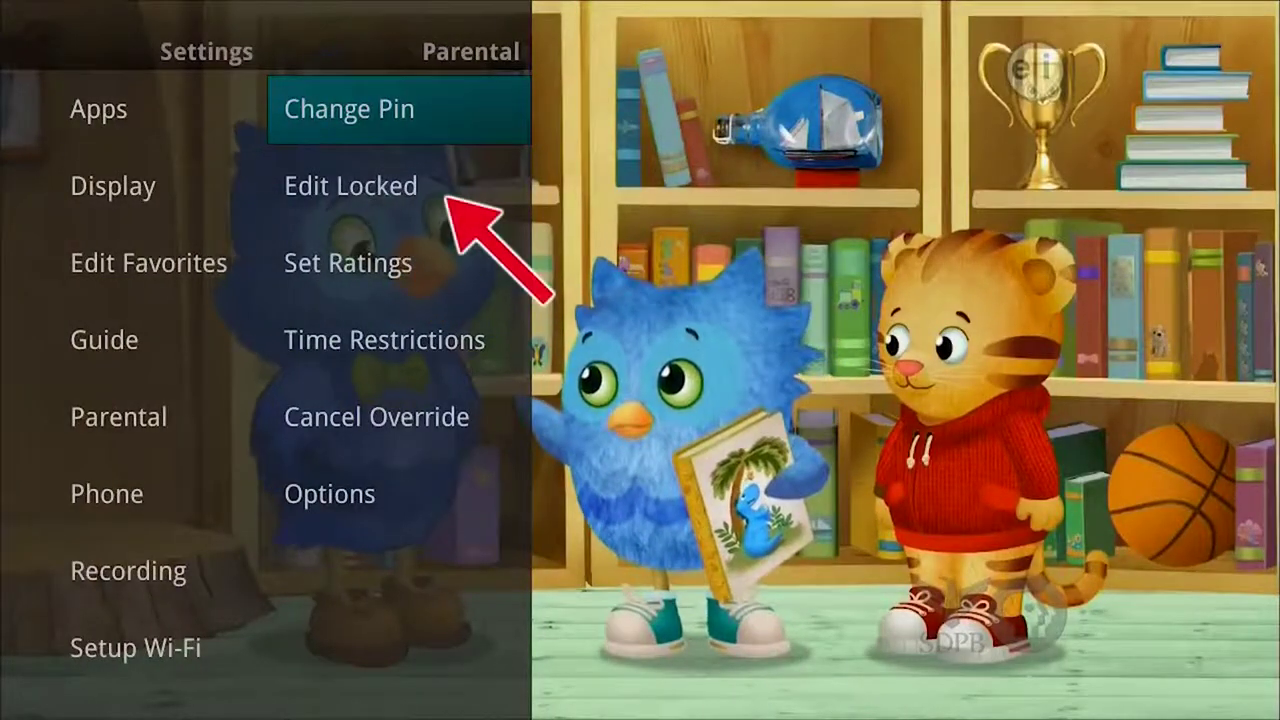
{"action": "key", "text": "Down"}
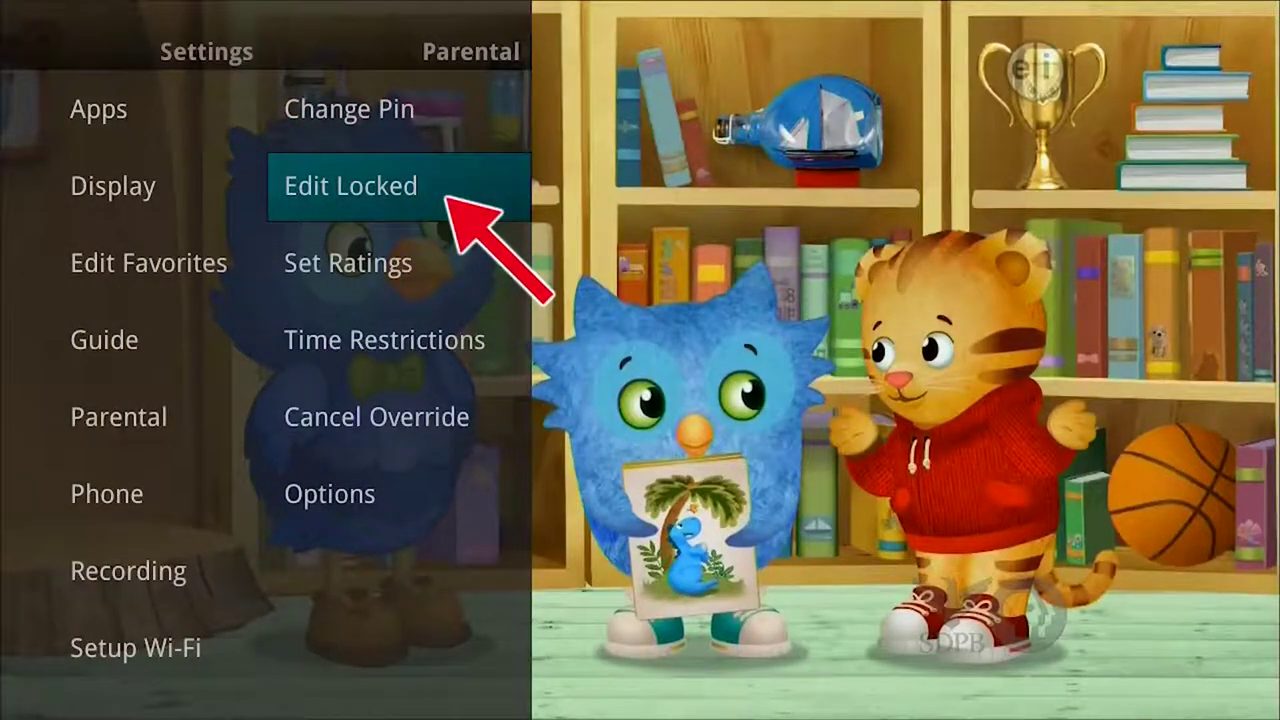
{"action": "key", "text": "Return"}
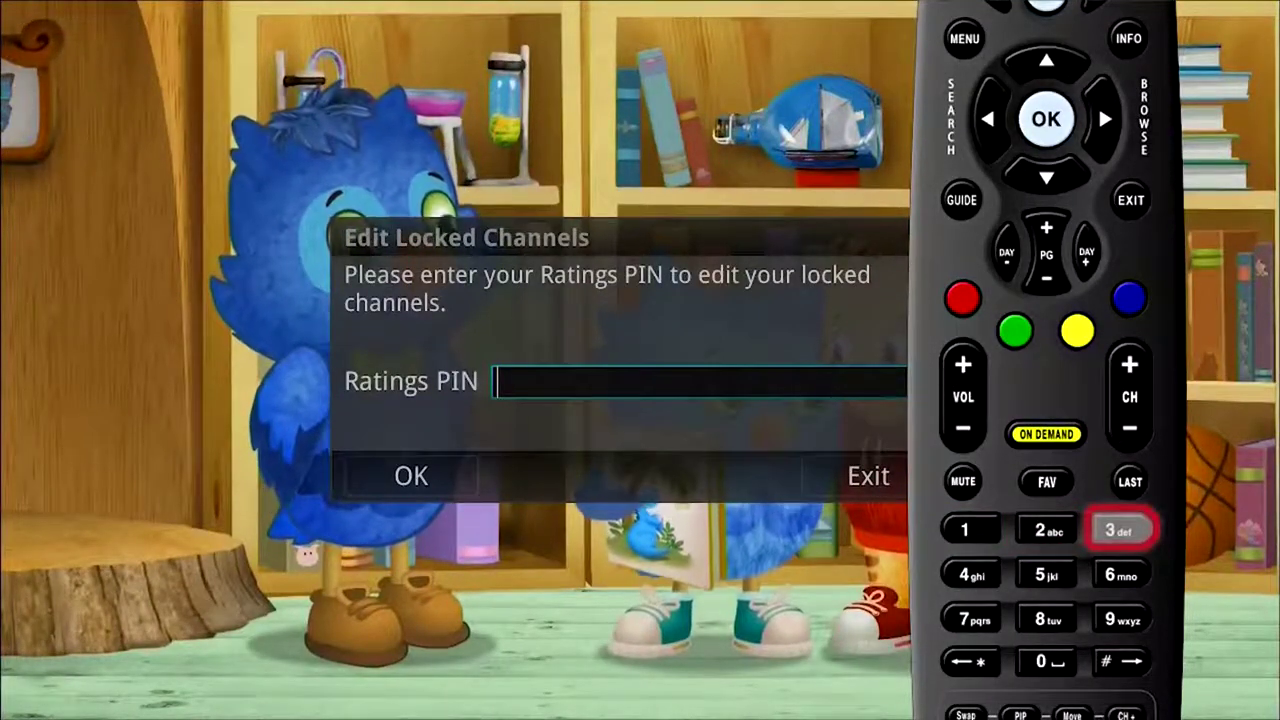
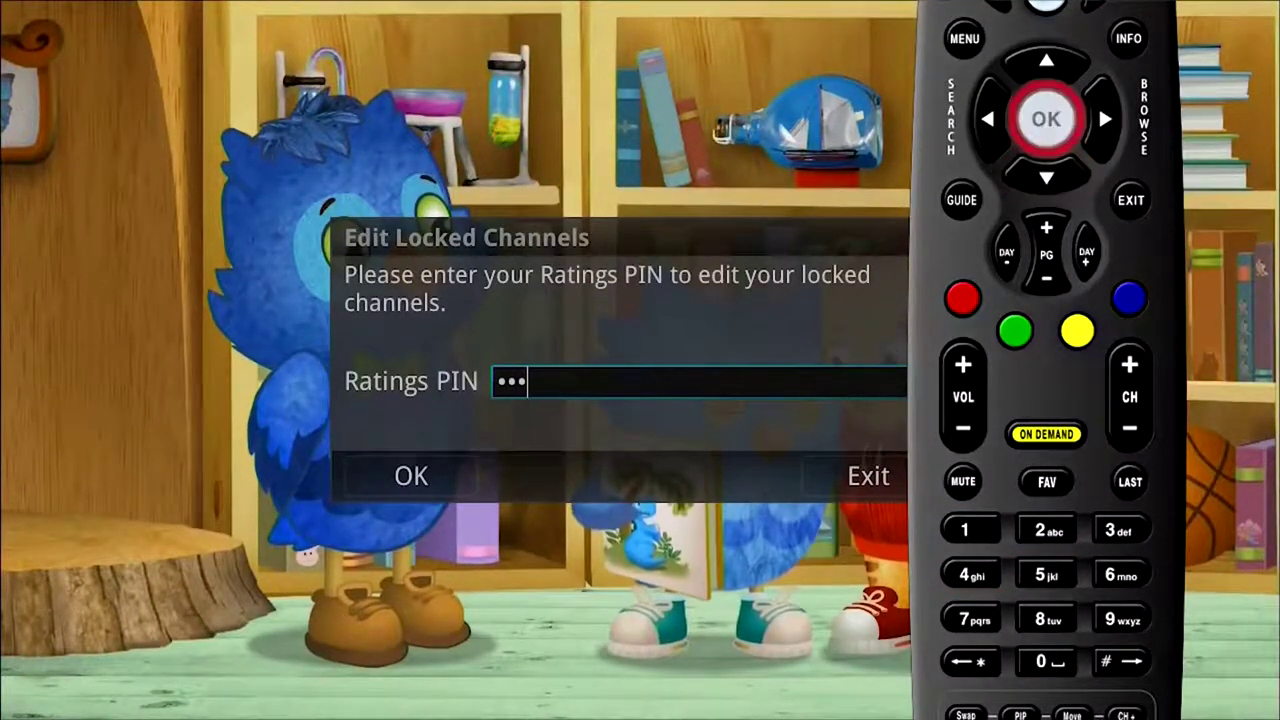
Enter the Ratings PIN, then mark channel 14 KSFYDT2 and the channel above it as locked
{"action": "key", "text": "Return"}
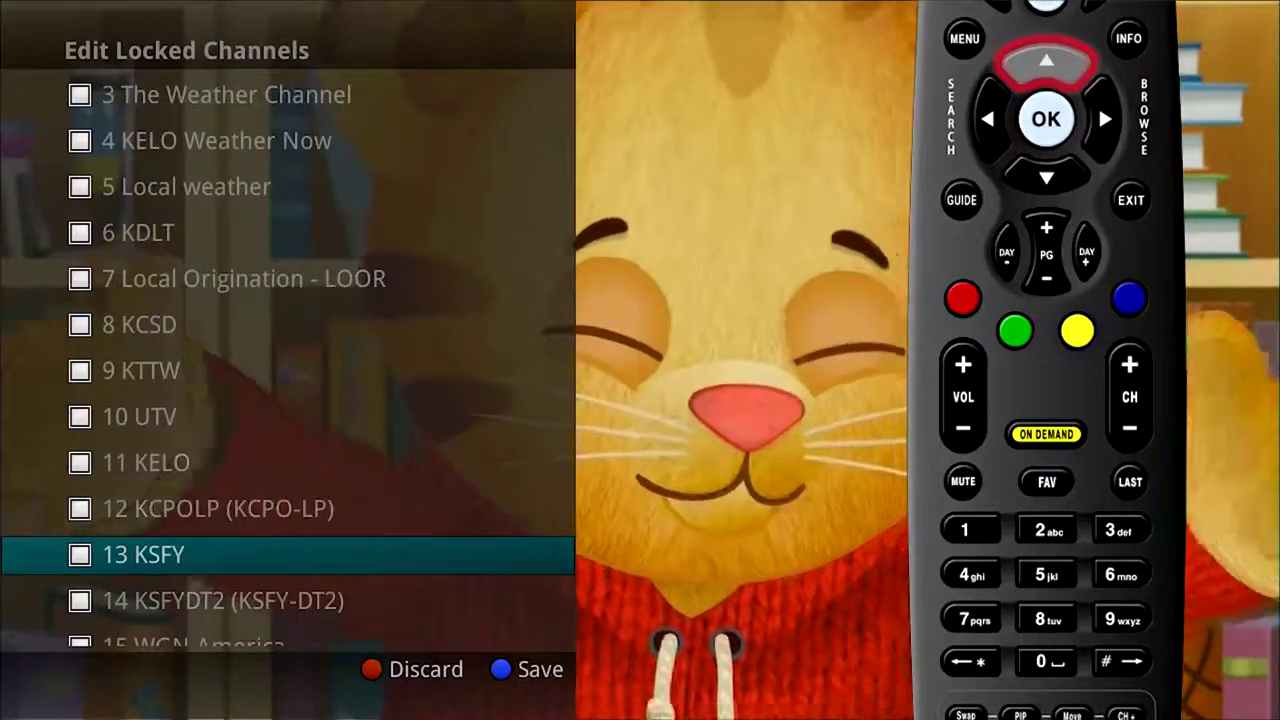
{"action": "key", "text": "Down"}
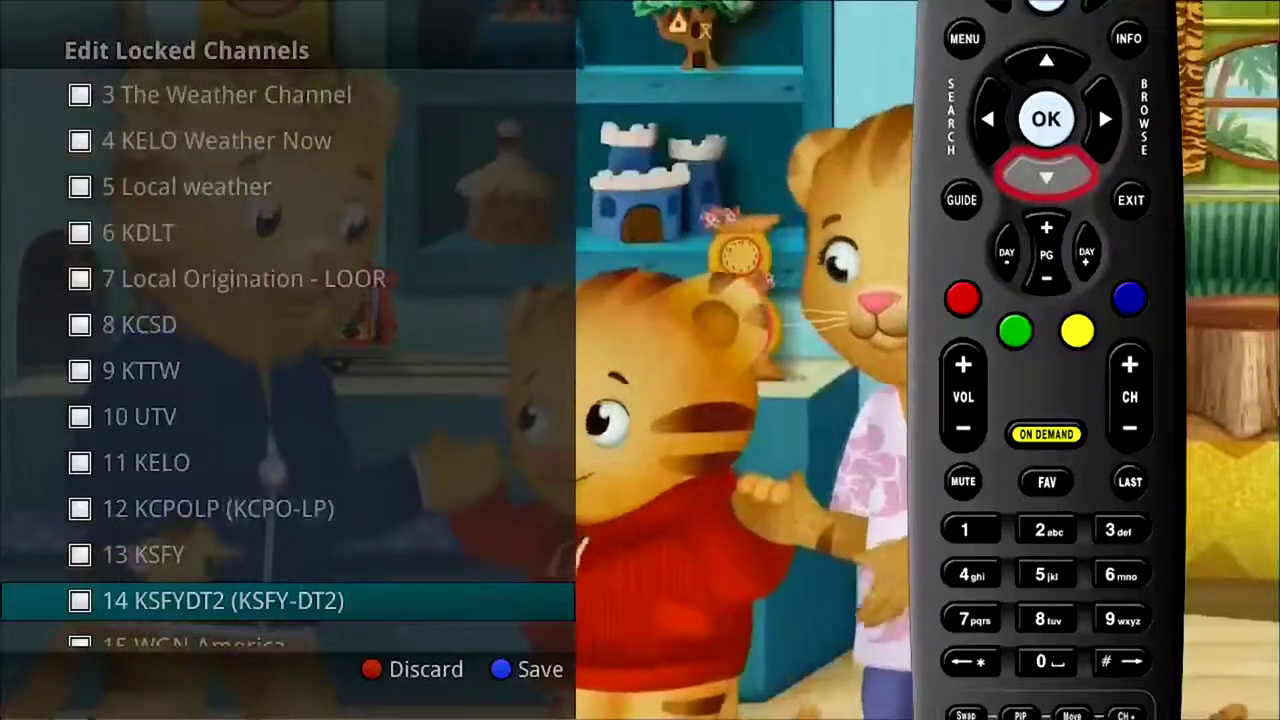
{"action": "key", "text": "Return"}
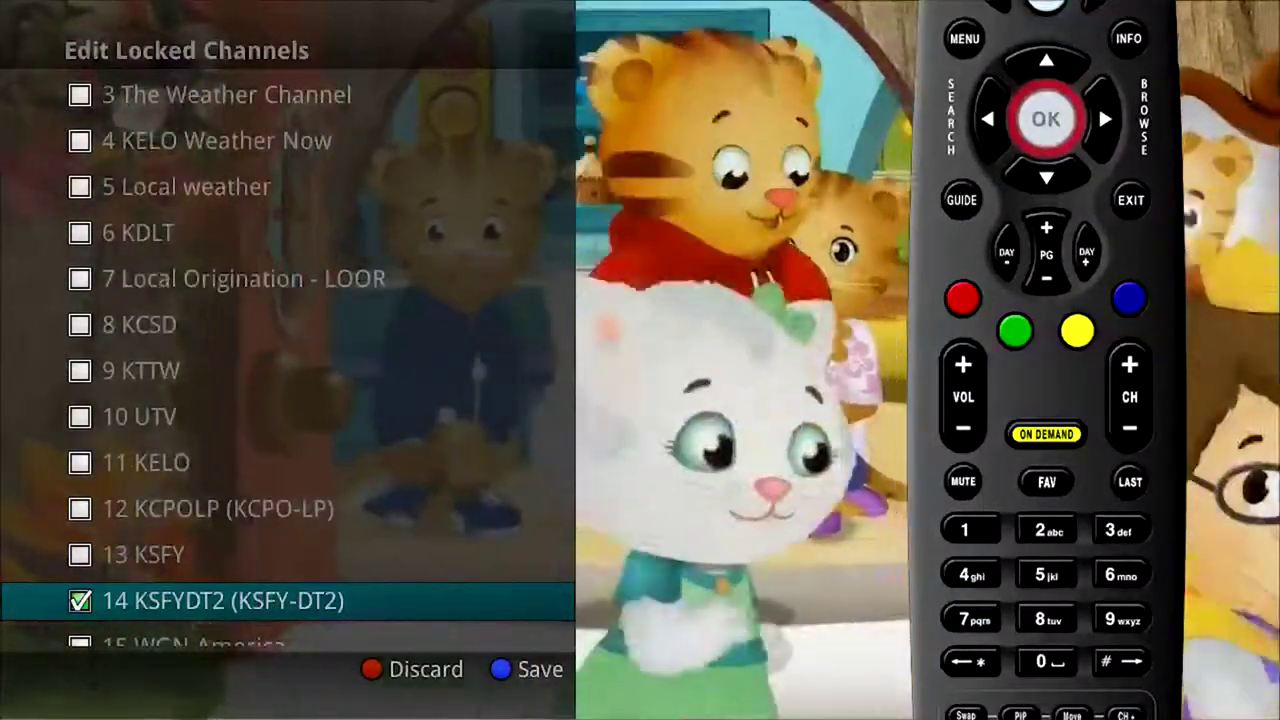
{"action": "key", "text": "Up"}
{"action": "key", "text": "Up"}
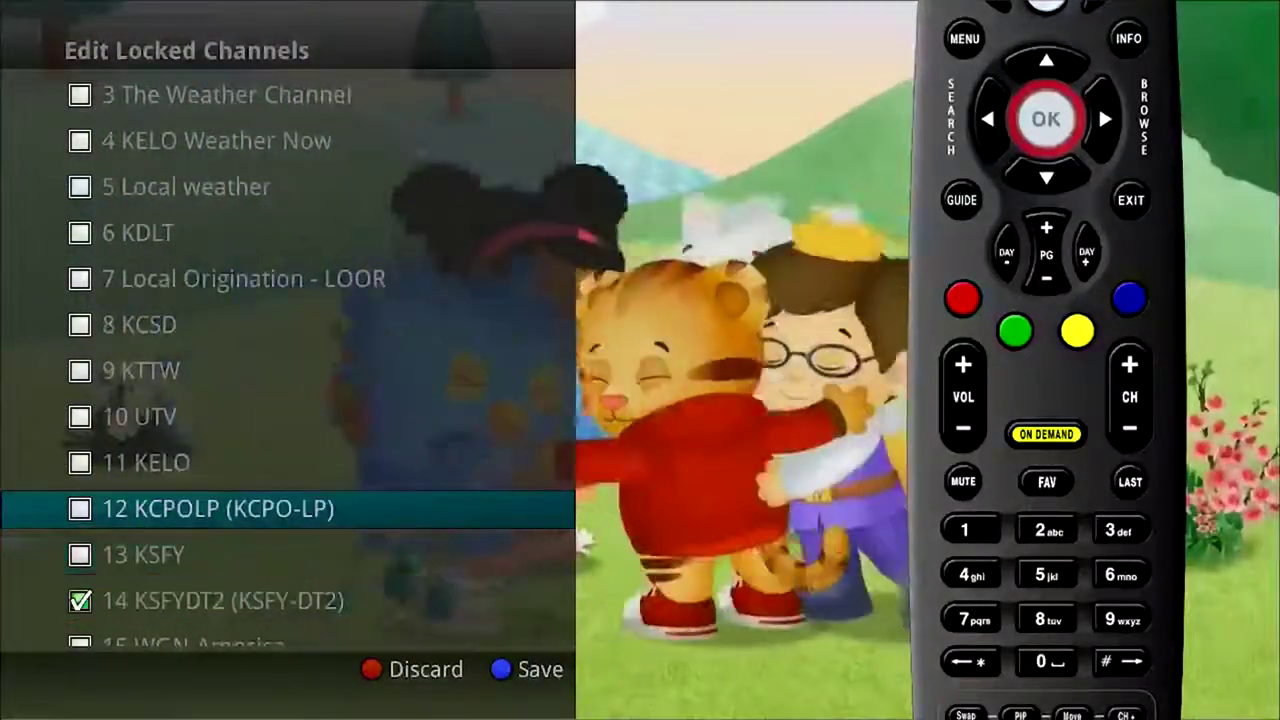
{"action": "key", "text": "Return"}
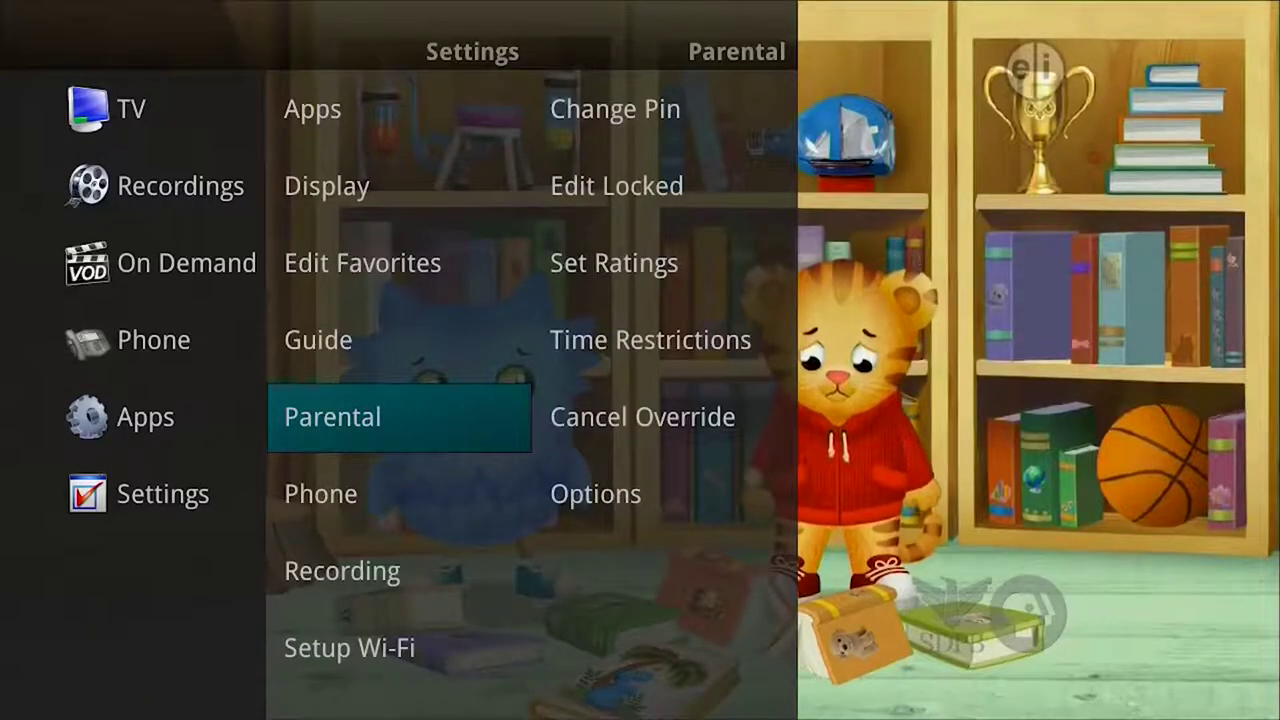
Open Parental > Set Ratings and enter the Ratings PIN
{"action": "key", "text": "Right"}
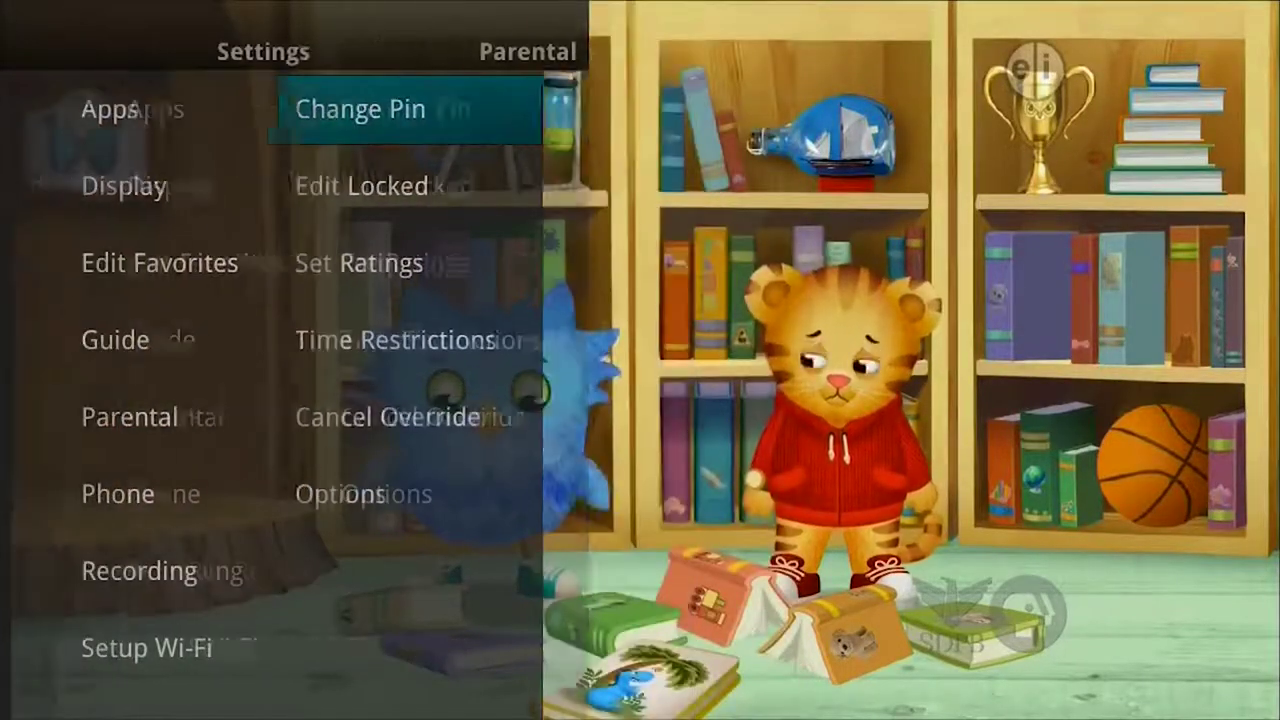
{"action": "key", "text": "Down"}
{"action": "key", "text": "Down"}
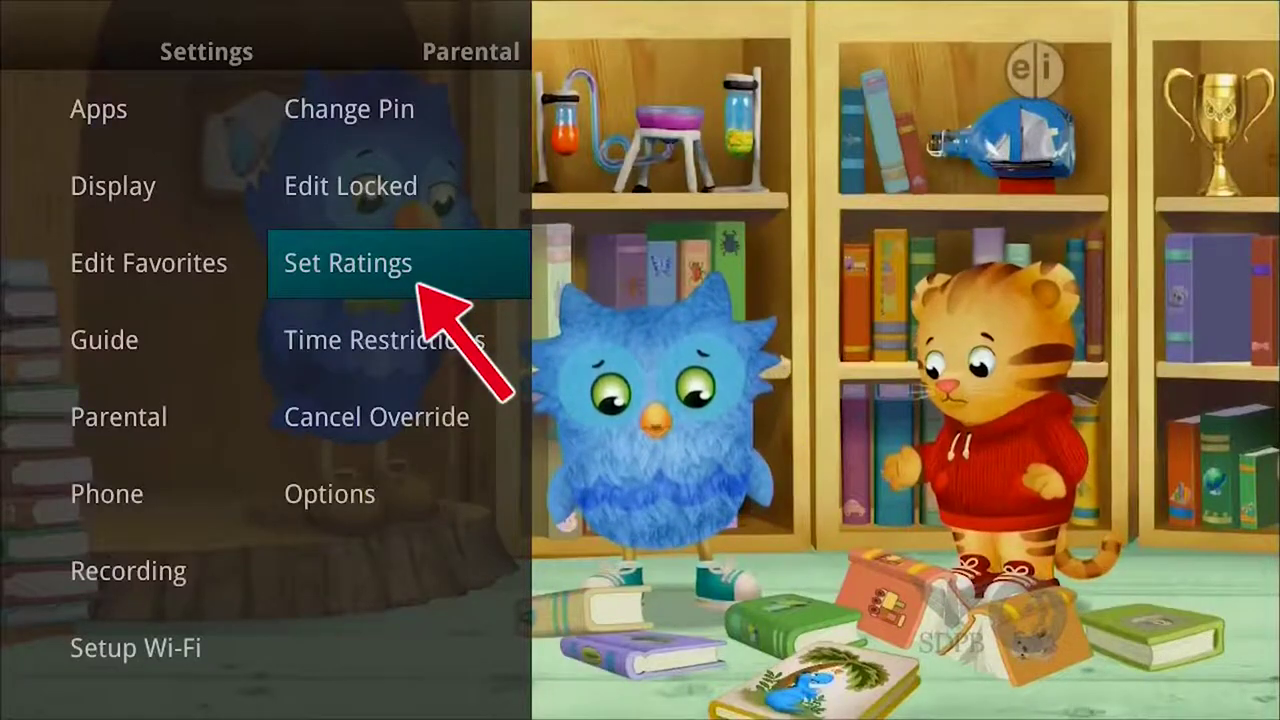
{"action": "key", "text": "Return"}
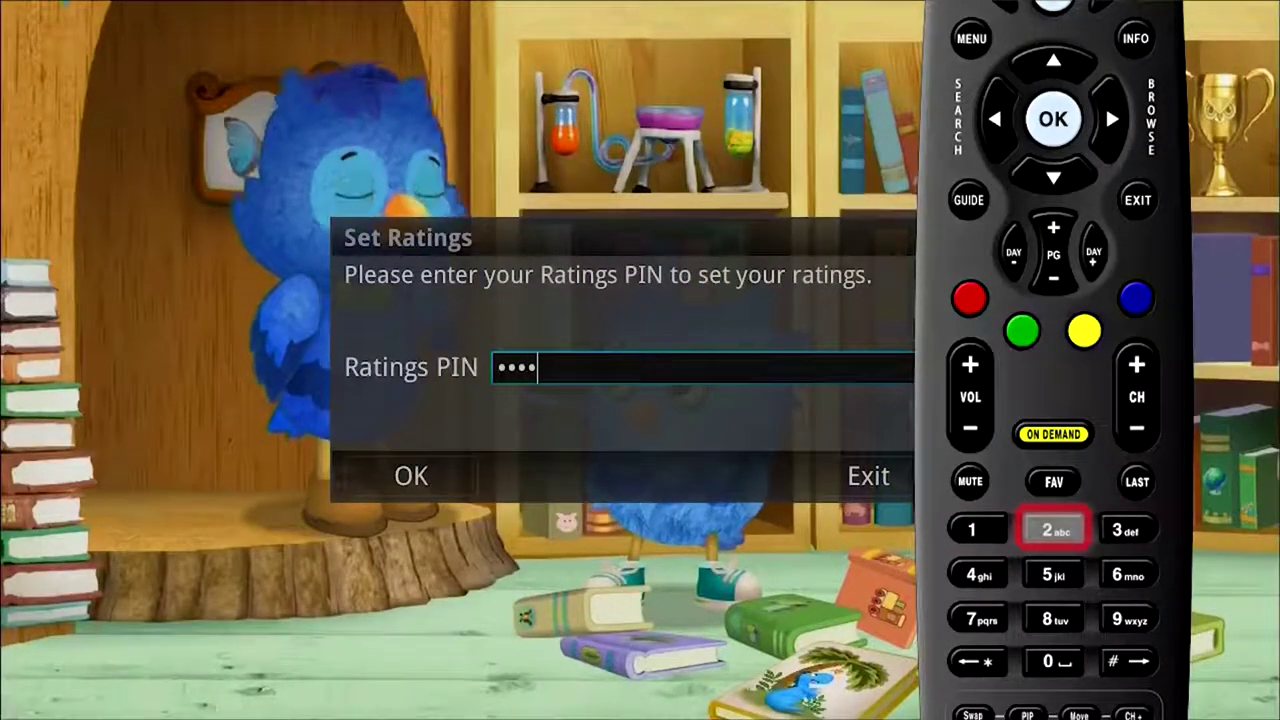
{"action": "key", "text": "Return"}
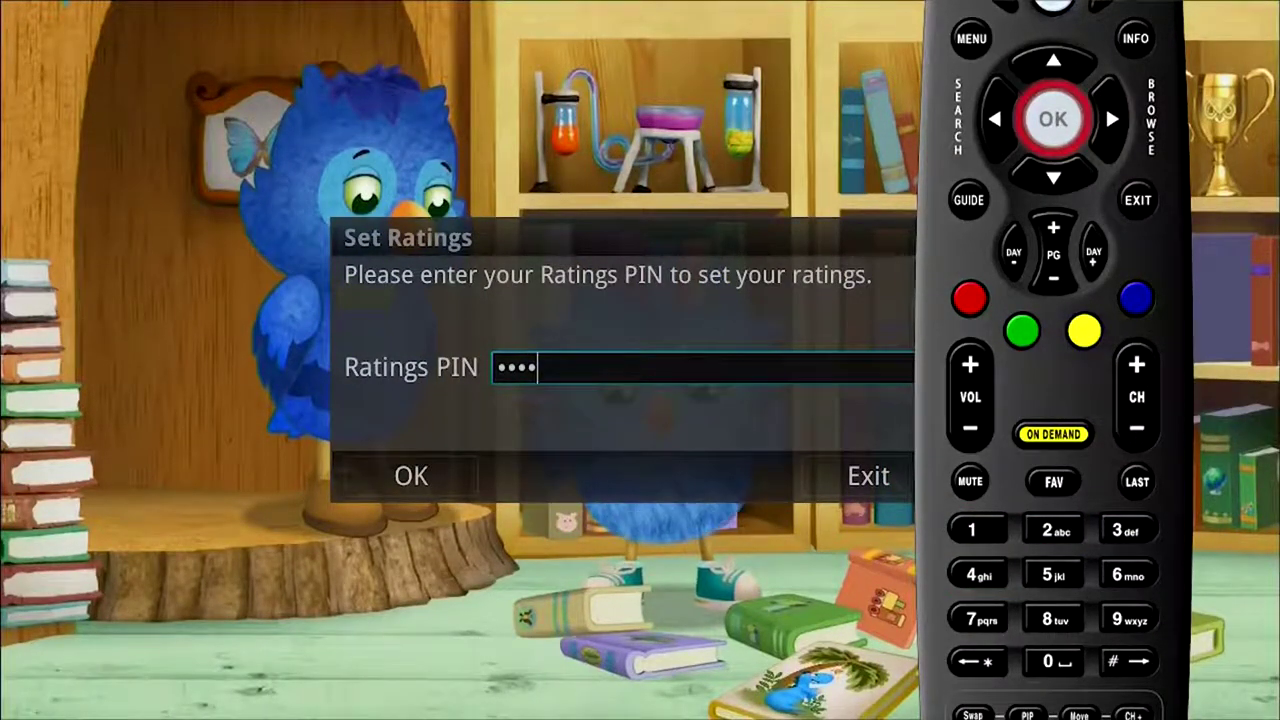
Set the TV Rating limit to TV-14 and the Movie Rating limit to G, then confirm
{"action": "key", "text": "Right"}
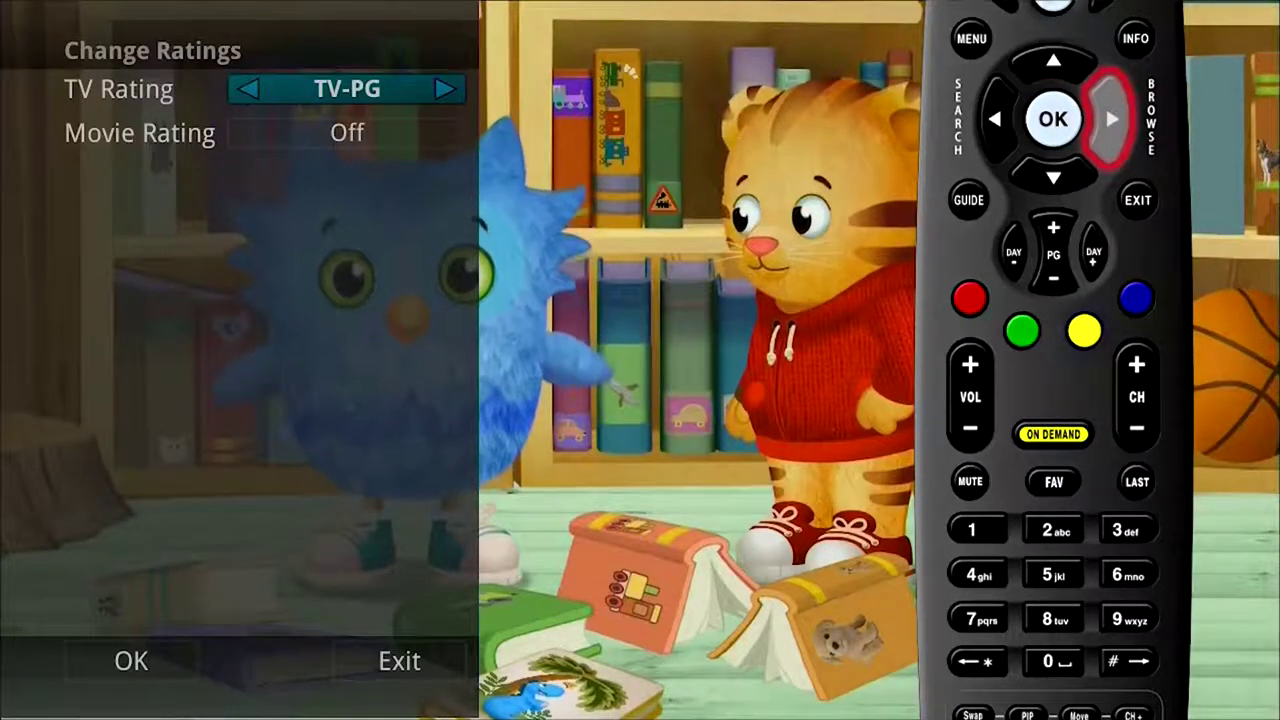
{"action": "key", "text": "Left"}
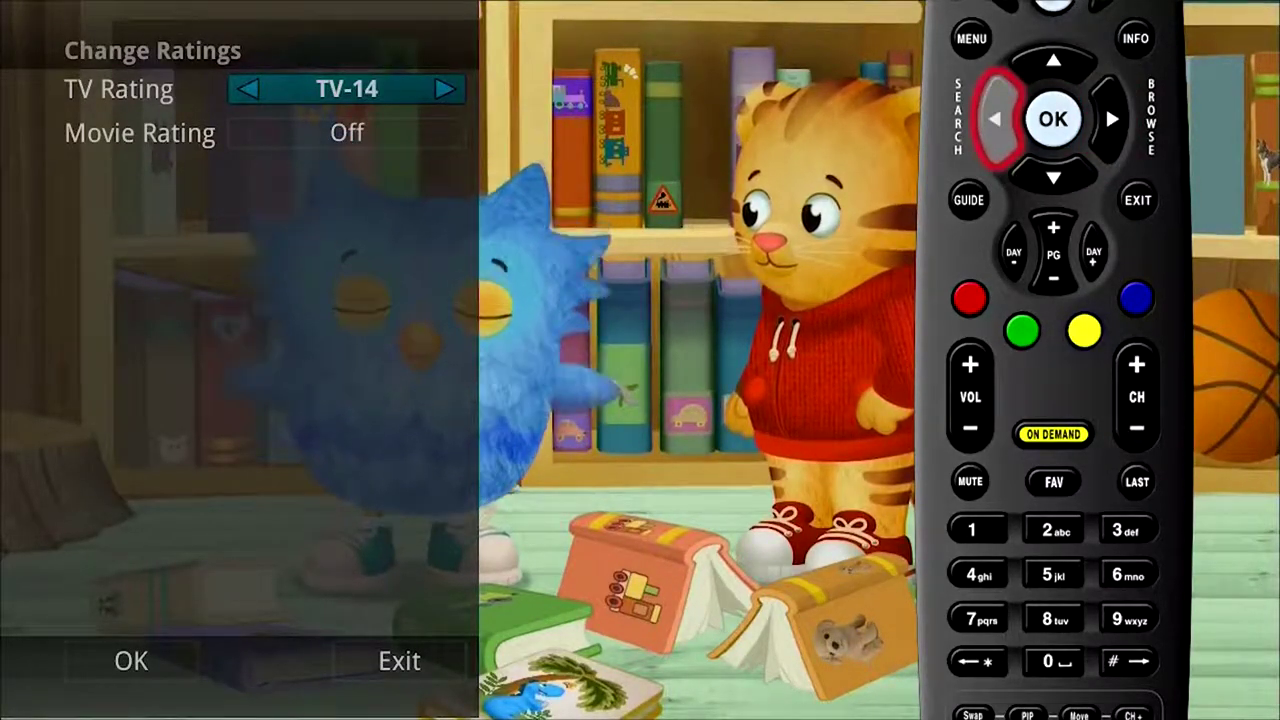
{"action": "key", "text": "Right"}
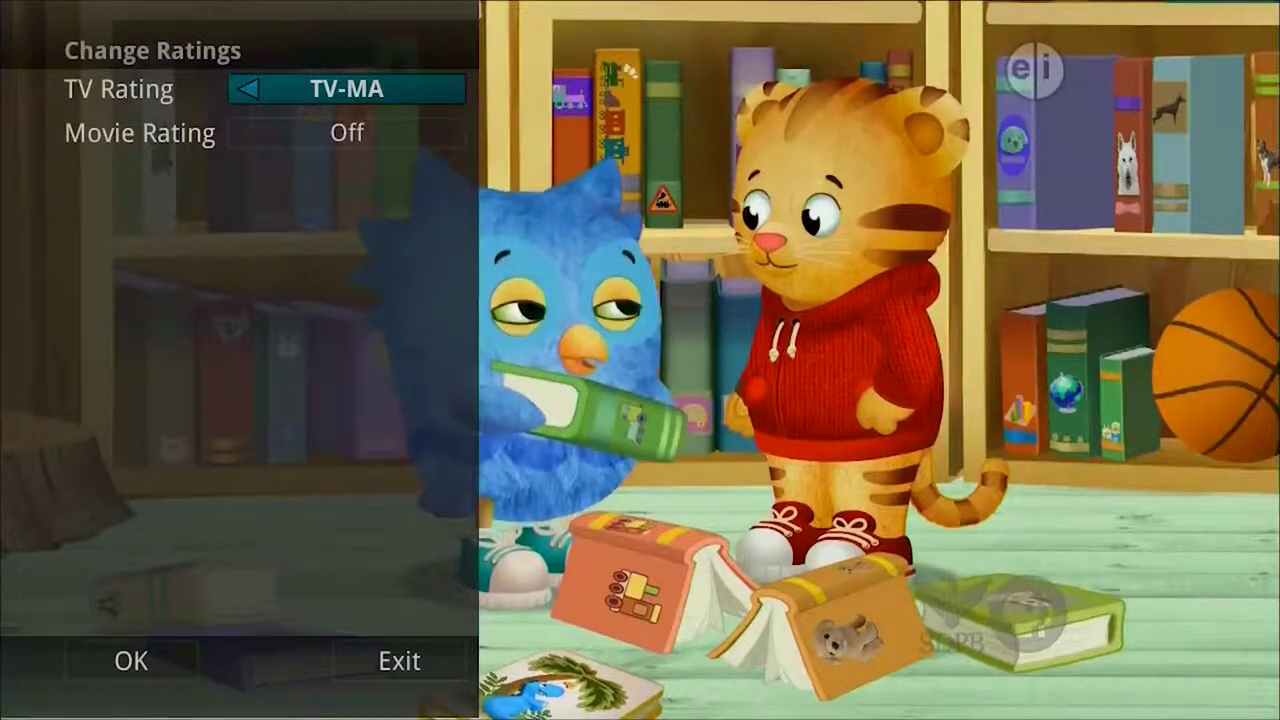
{"action": "key", "text": "Left"}
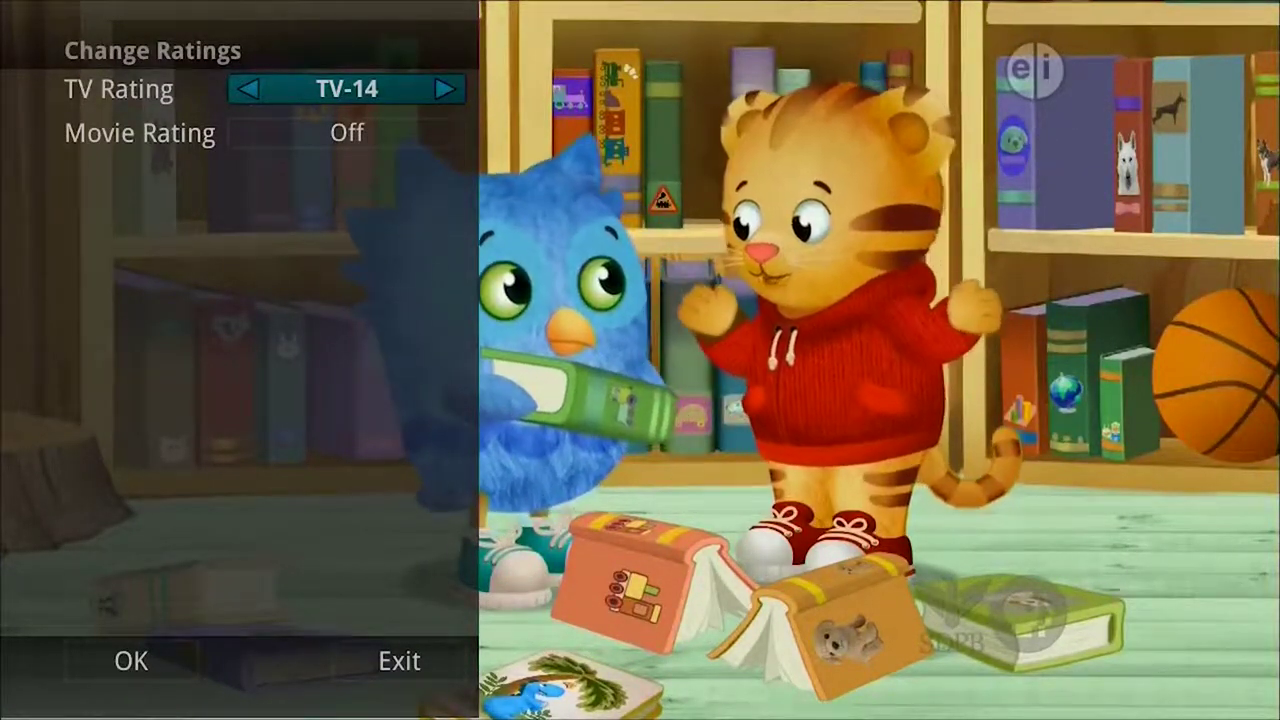
{"action": "key", "text": "Down"}
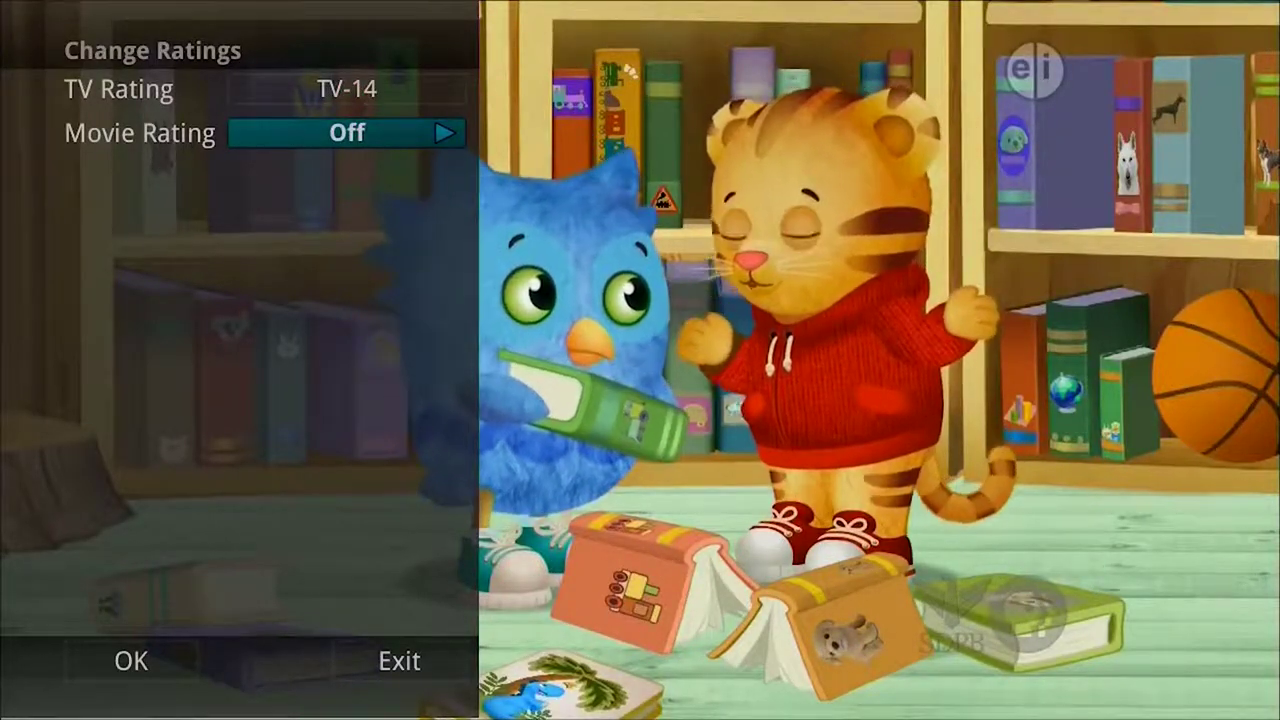
{"action": "key", "text": "Right"}
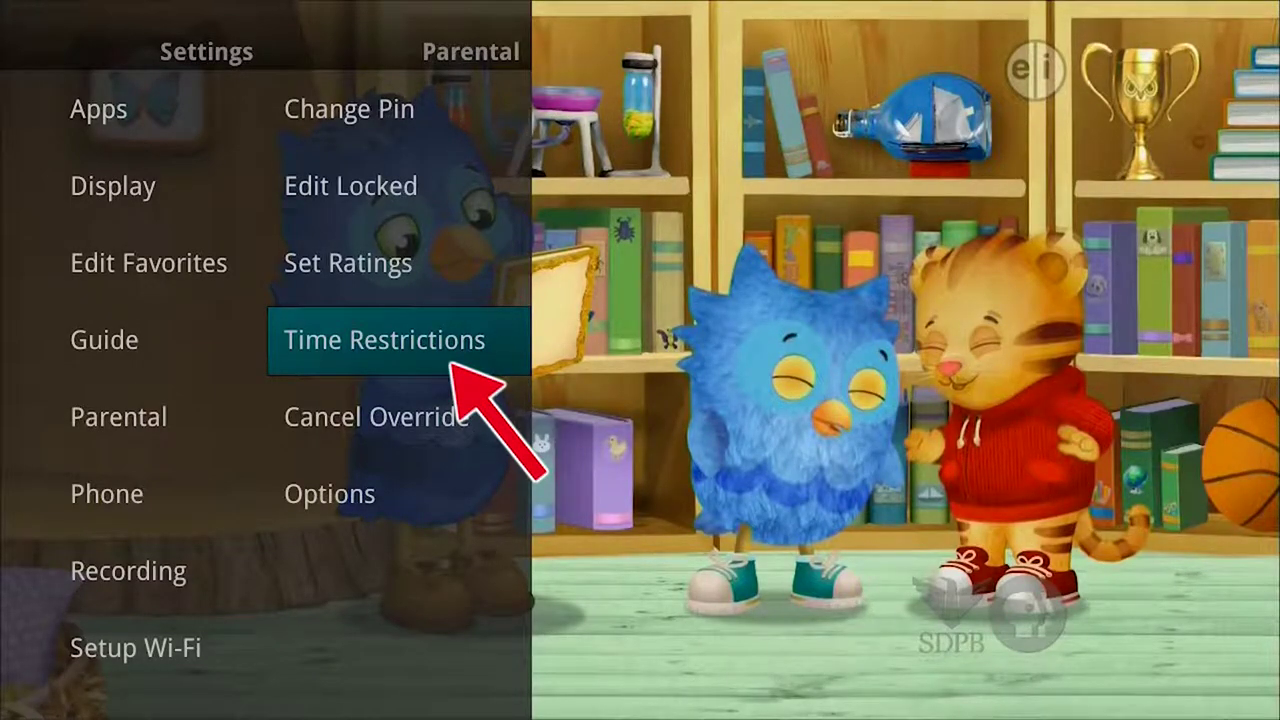
{"action": "key", "text": "Return"}
Enter the PIN and edit the schedule to 3:30–7:00 pm weekdays and 8:00–11:00 pm Sunday
{"action": "type", "text": "0000"}
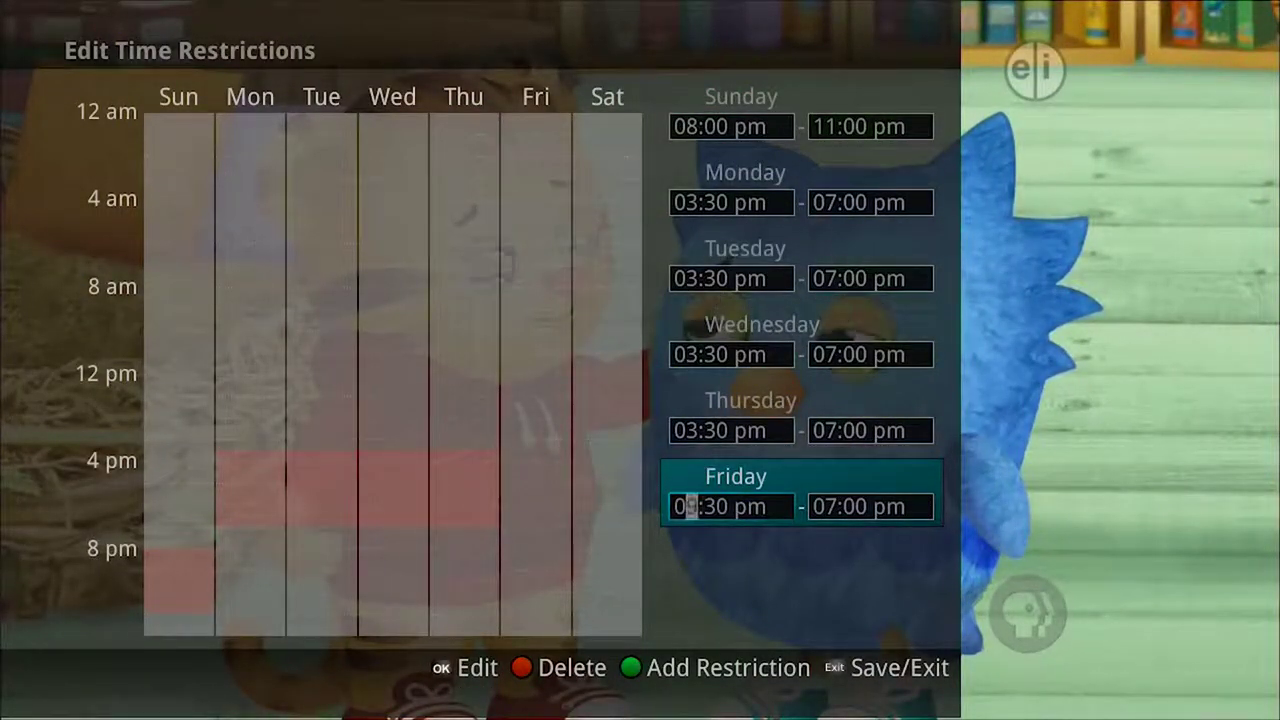
{"action": "key", "text": "Right"}
{"action": "key", "text": "Right"}
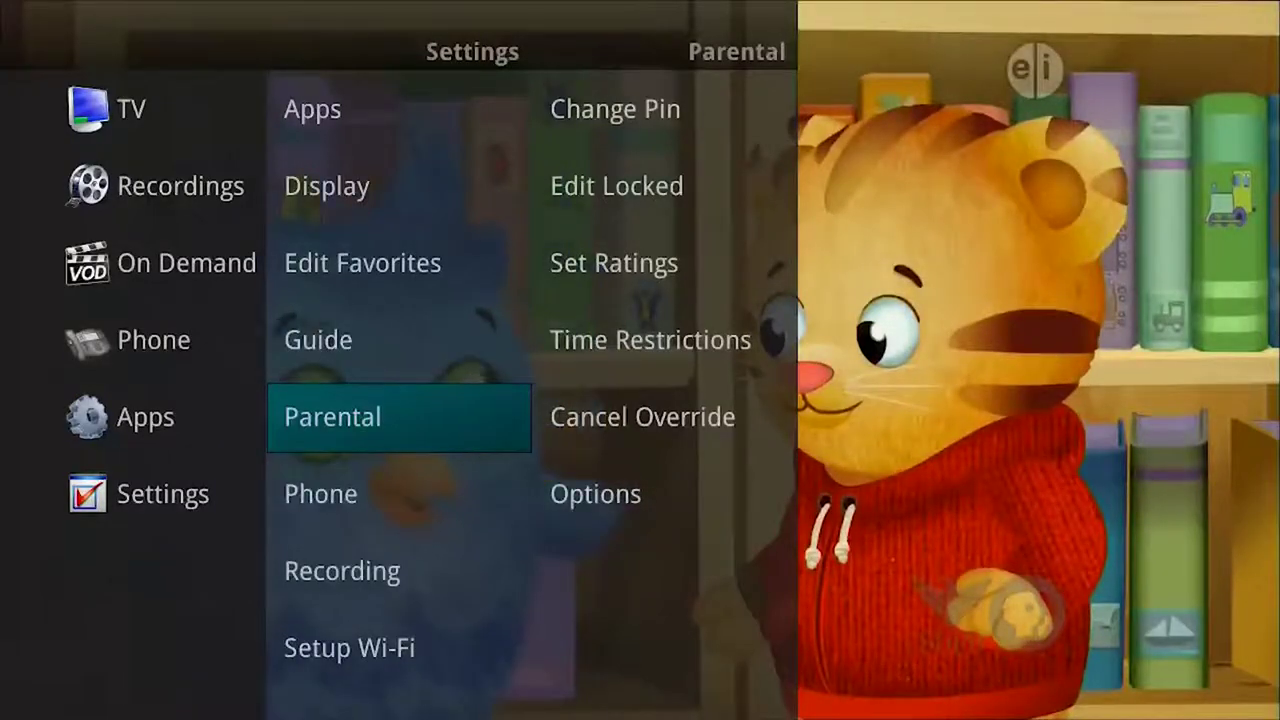
Choose Cancel Override under Parental and confirm it in the dialog
{"action": "key", "text": "Right"}
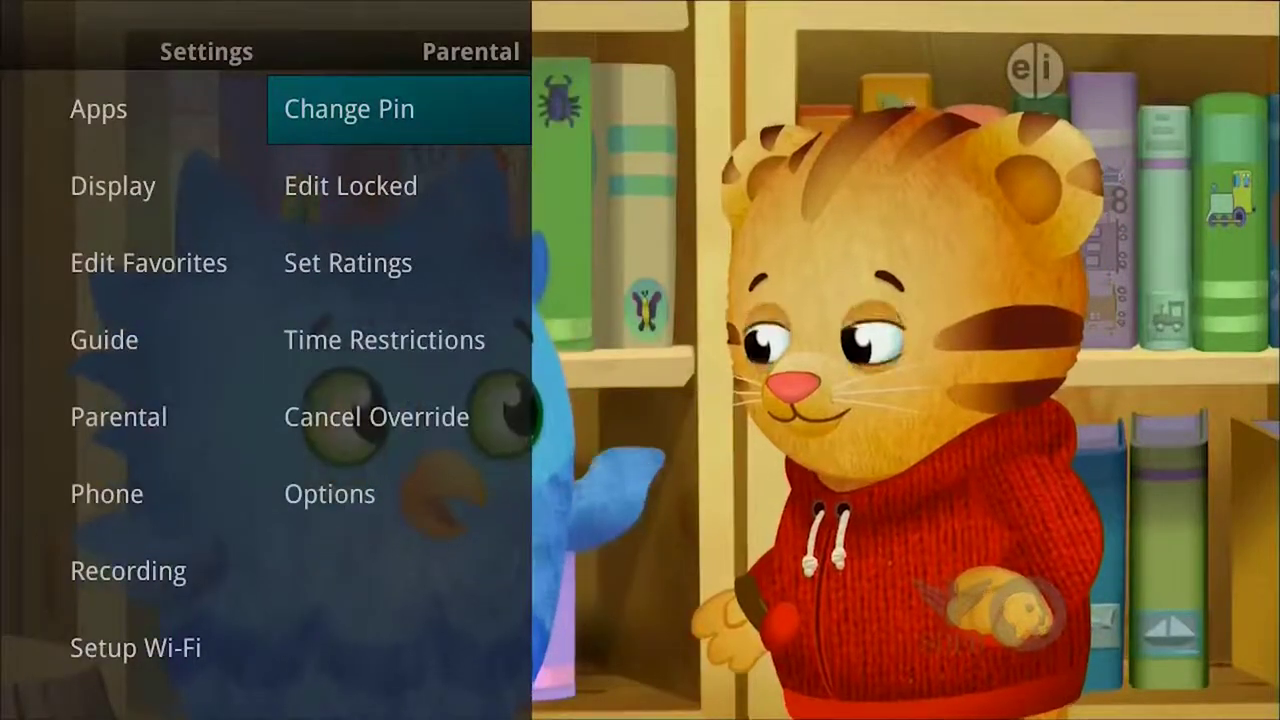
{"action": "key", "text": "Down"}
{"action": "key", "text": "Down"}
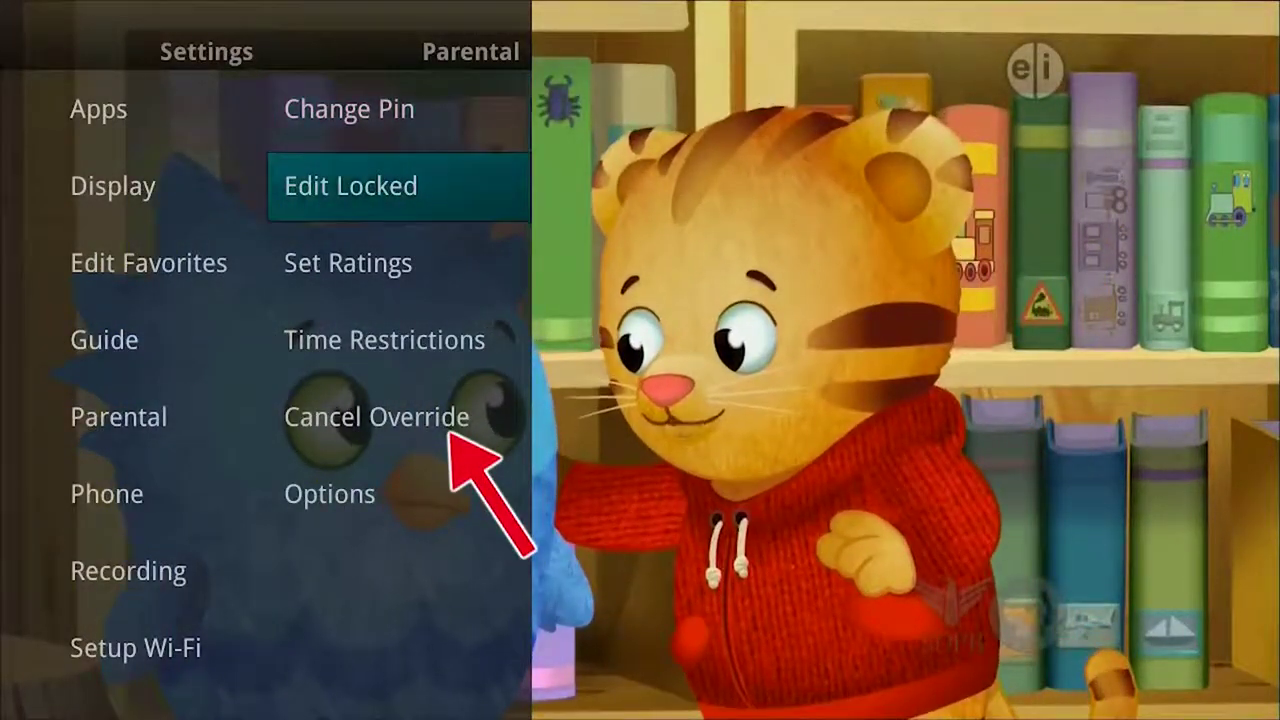
{"action": "key", "text": "Down"}
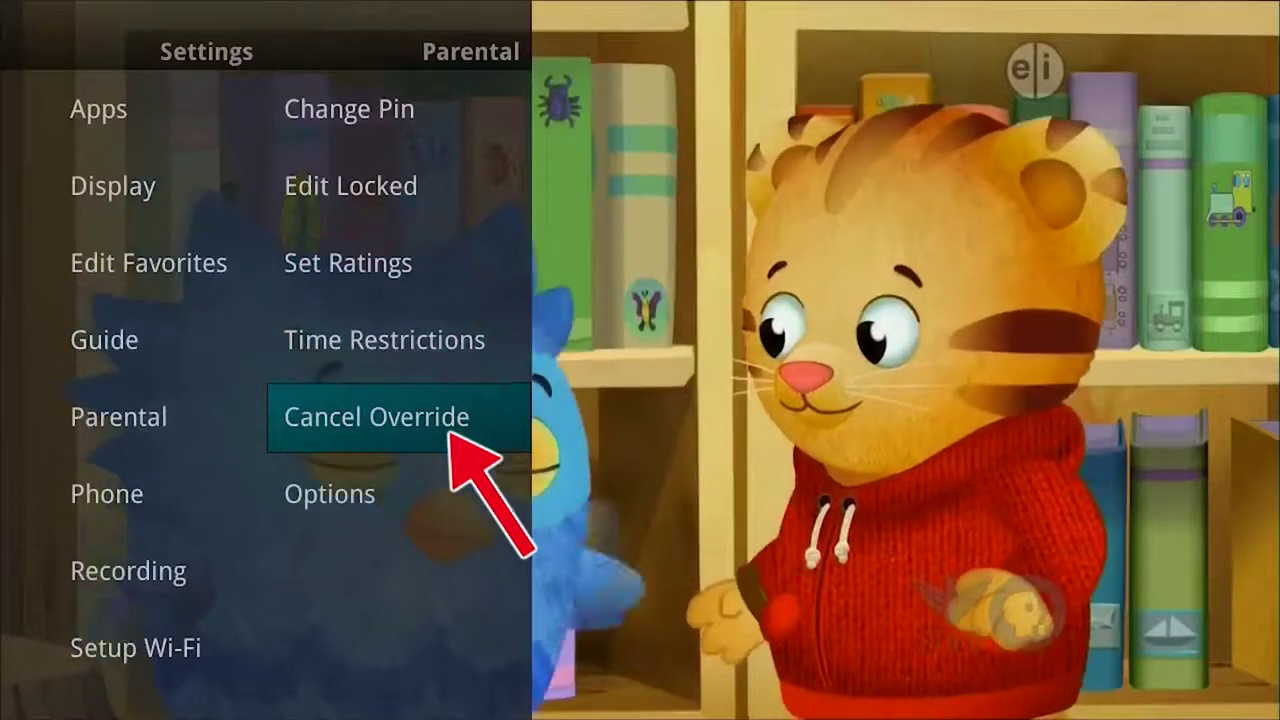
{"action": "key", "text": "Return"}
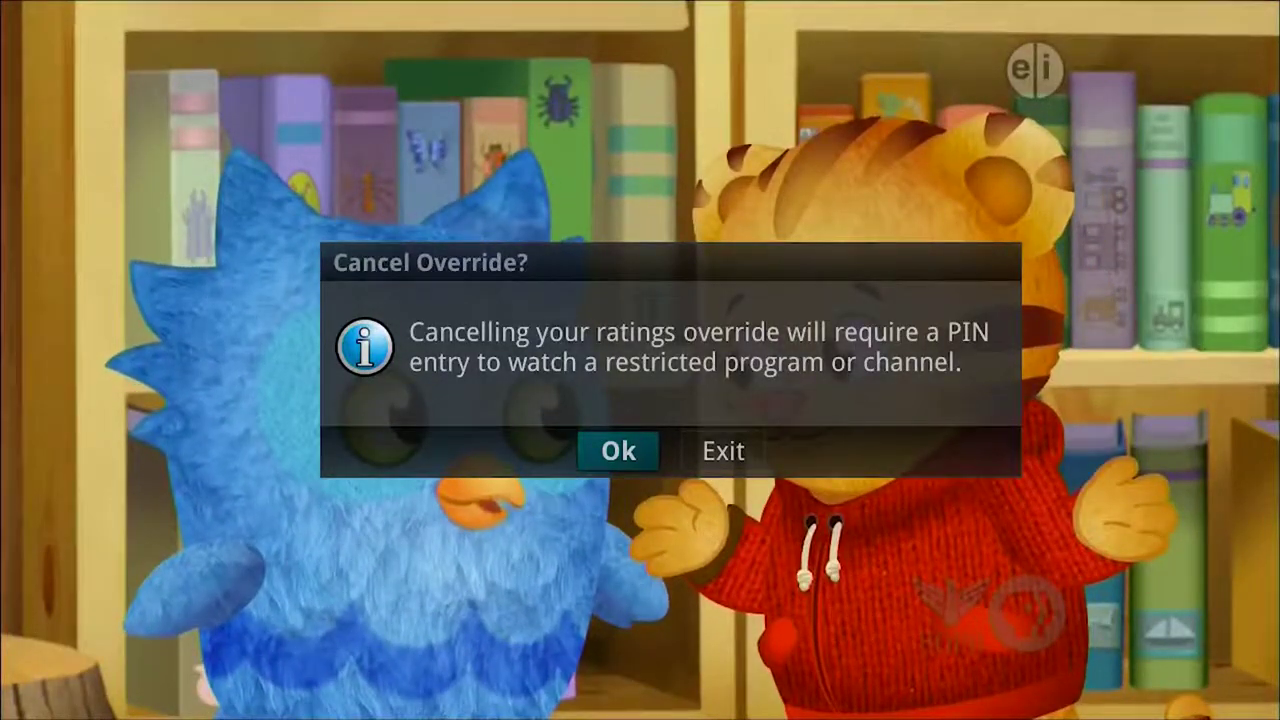
{"action": "key", "text": "Return"}
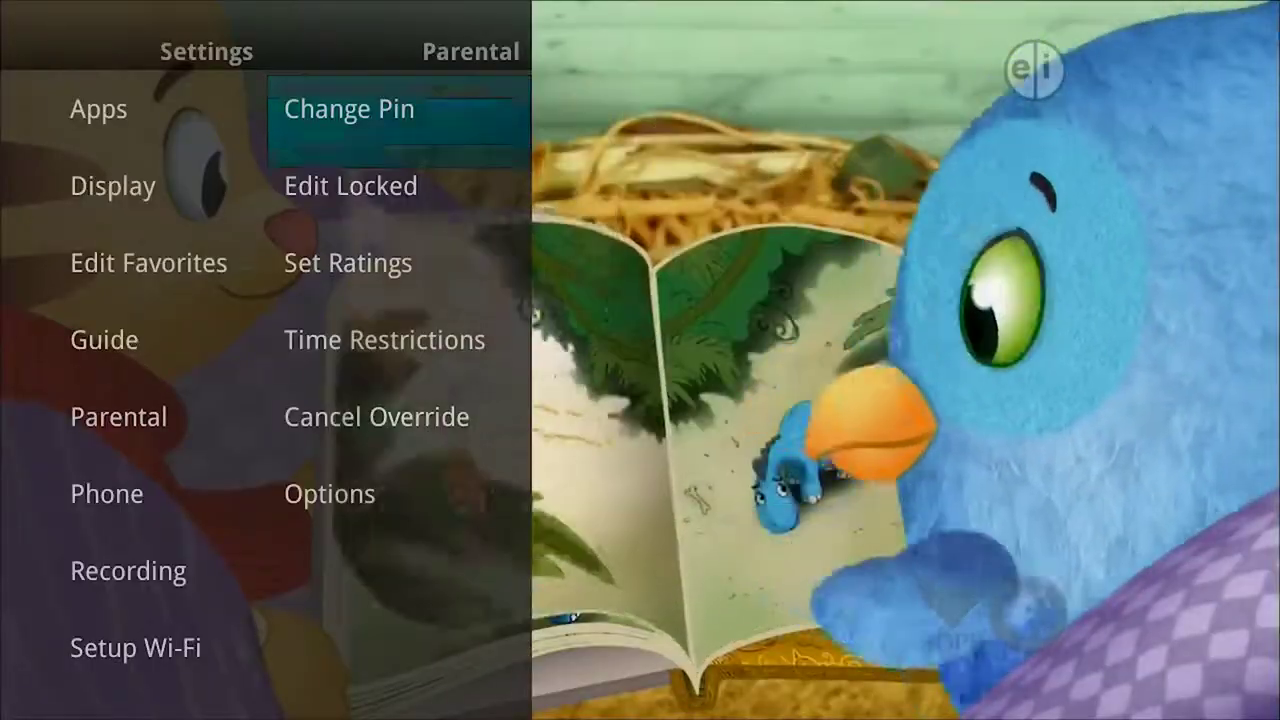
{"action": "key", "text": "Down"}
{"action": "key", "text": "Down"}
{"action": "key", "text": "Down"}
{"action": "key", "text": "Down"}
{"action": "key", "text": "Down"}
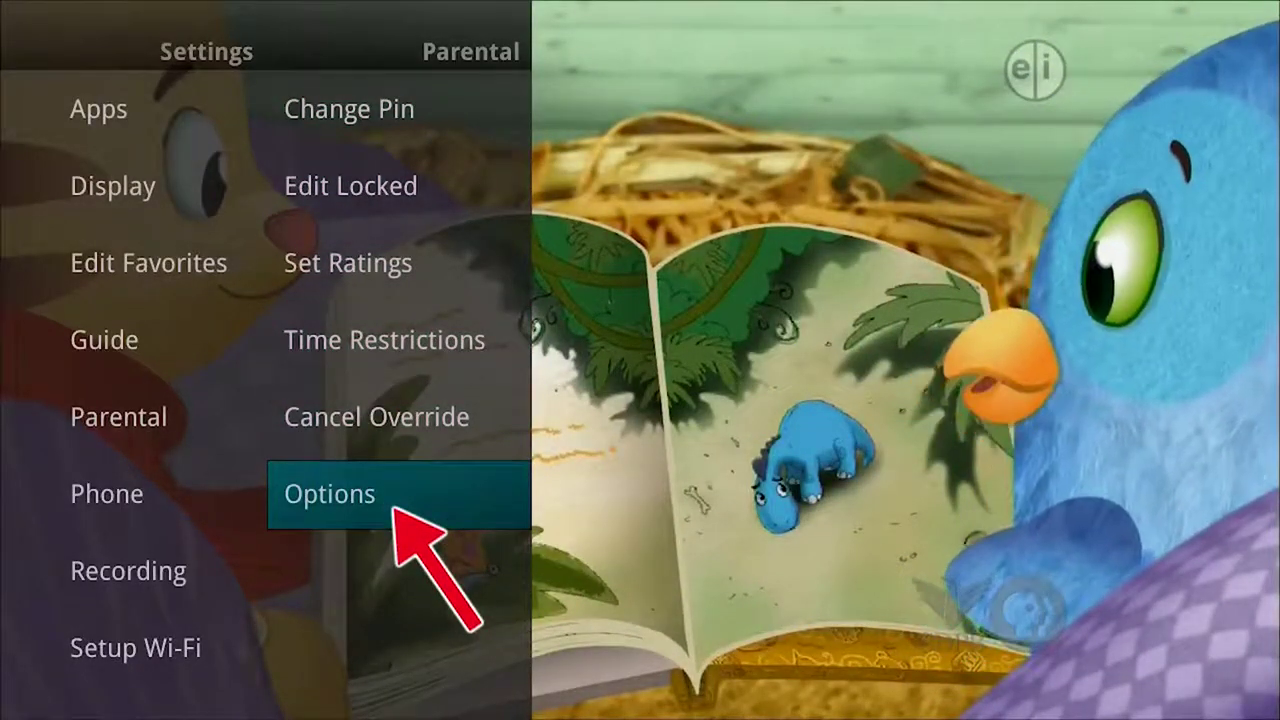
Enter the Ratings PIN and set Show Locked Channels and Show Restricted Titles to No, then save
{"action": "key", "text": "Return"}
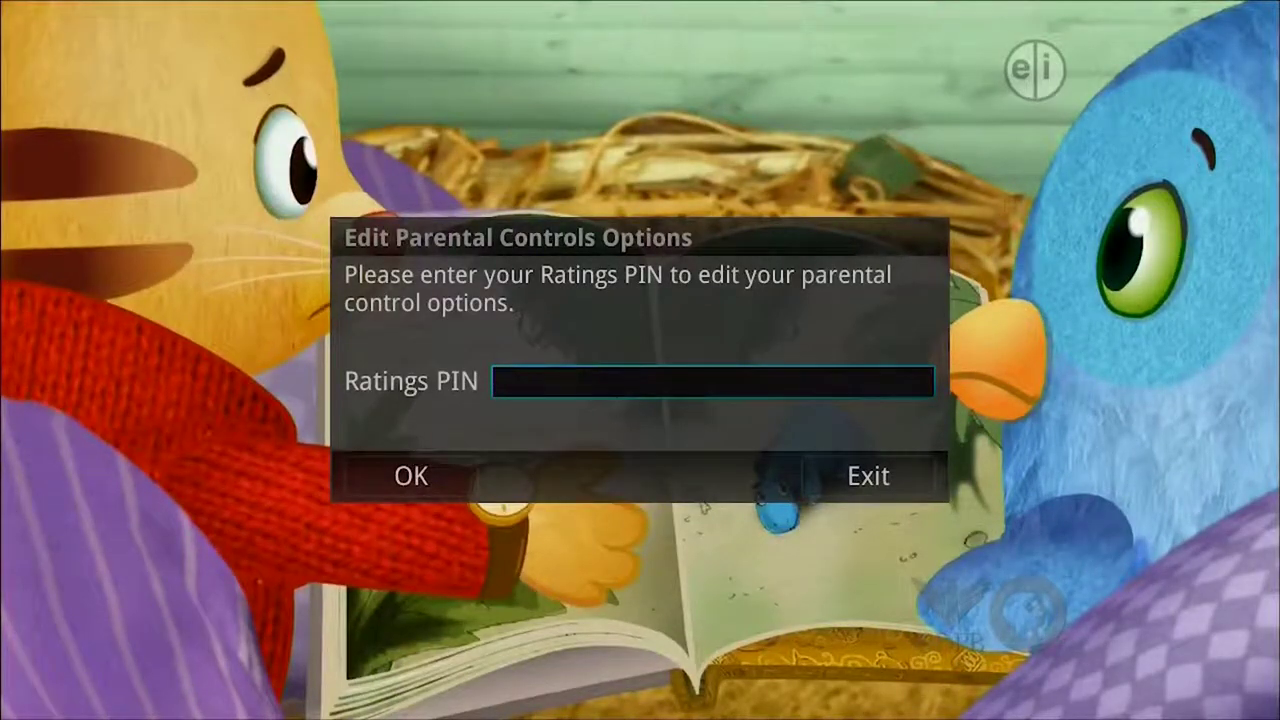
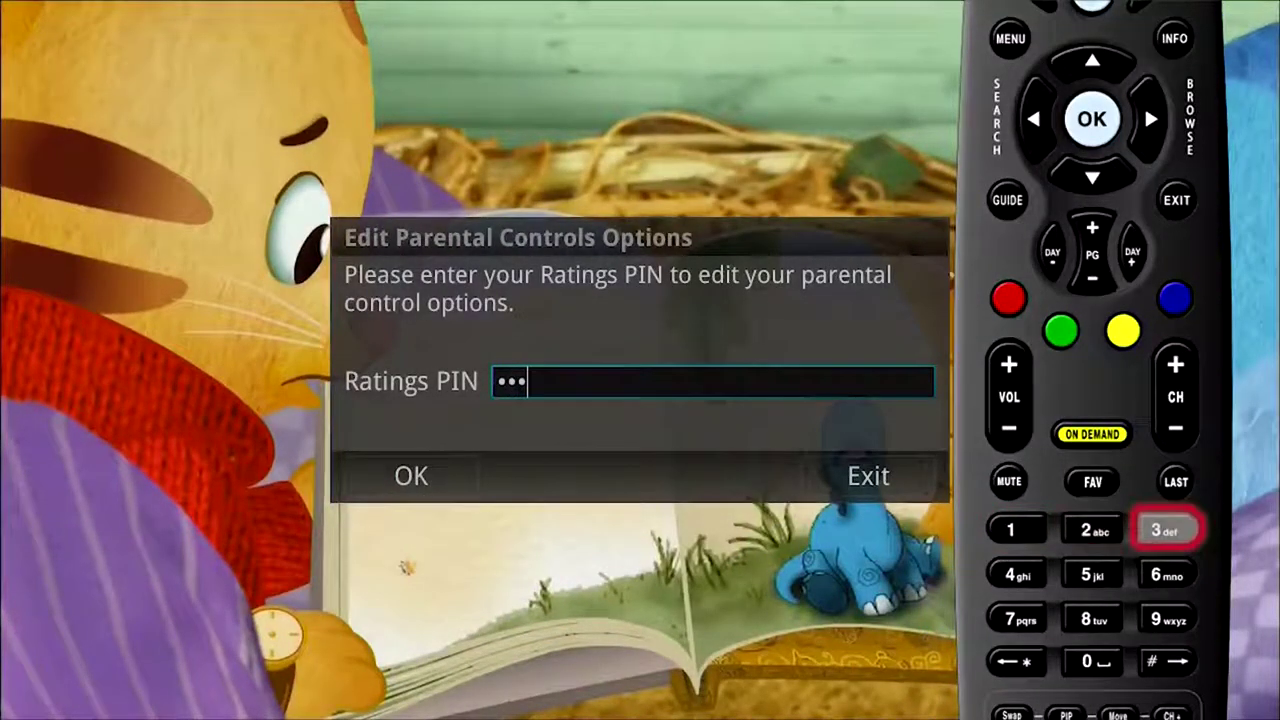
{"action": "key", "text": "Return"}
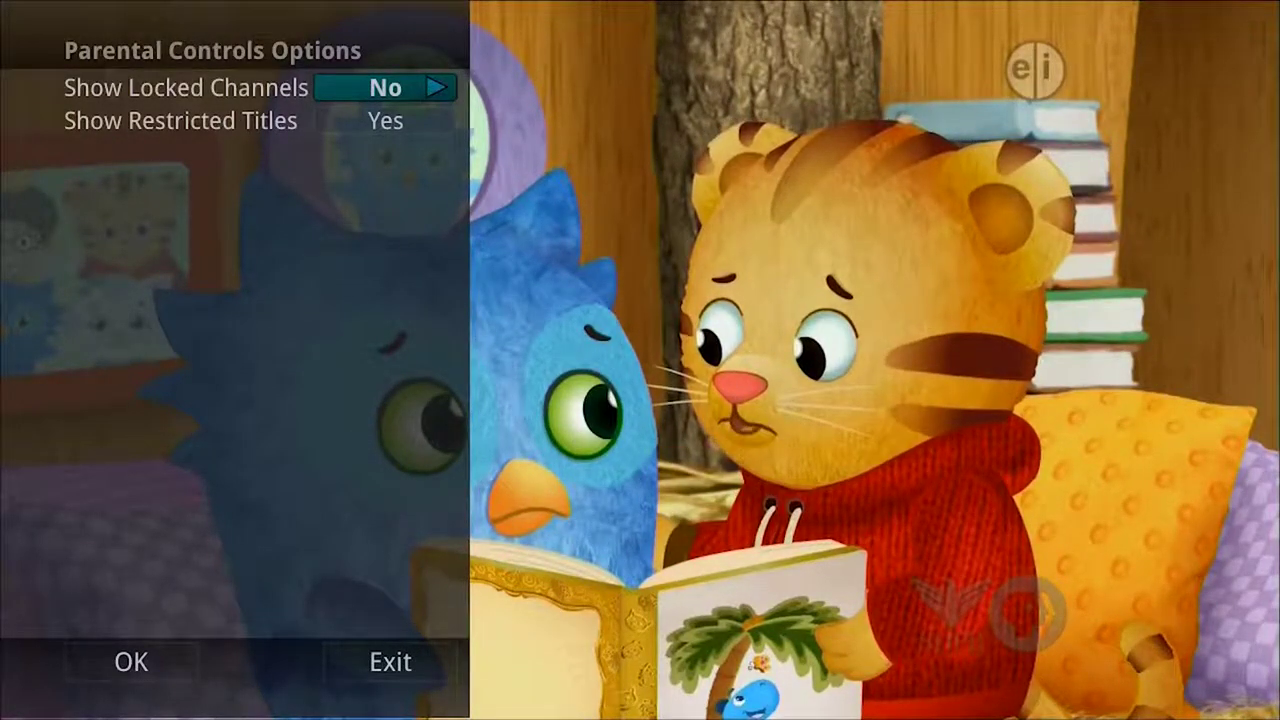
{"action": "key", "text": "Down"}
{"action": "key", "text": "Right"}
{"action": "key", "text": "Down"}
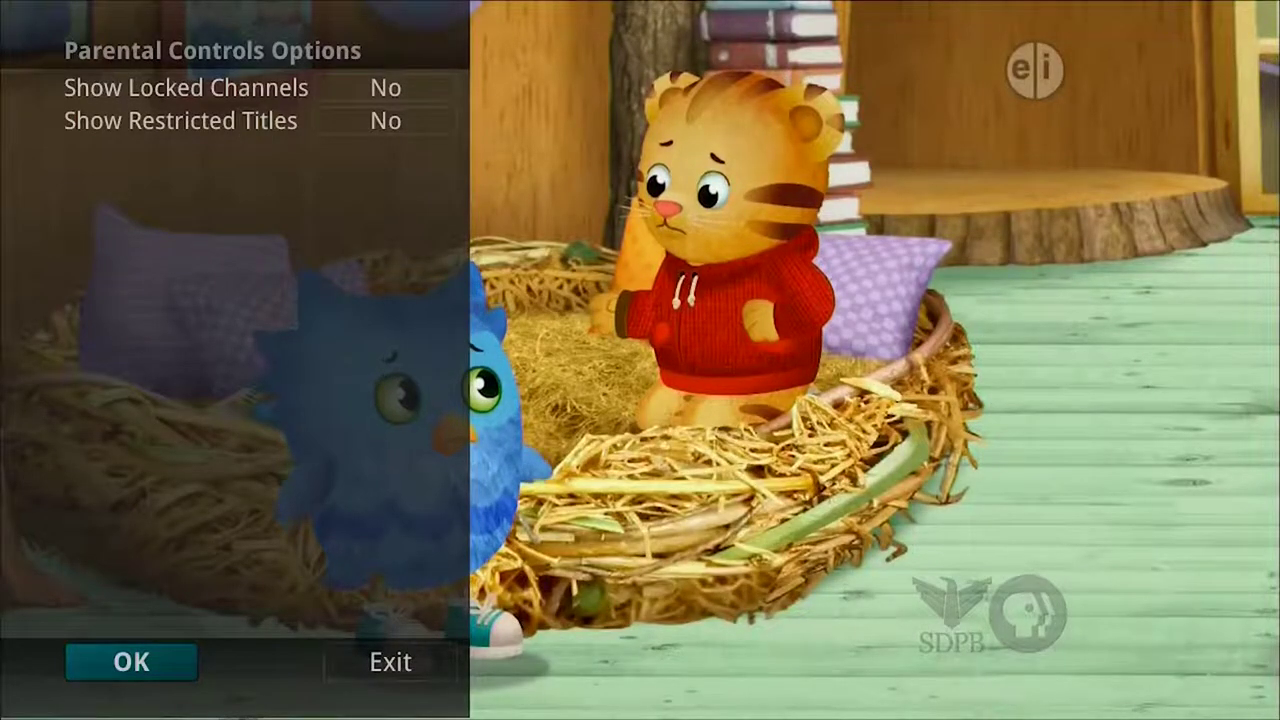
{"action": "key", "text": "Return"}
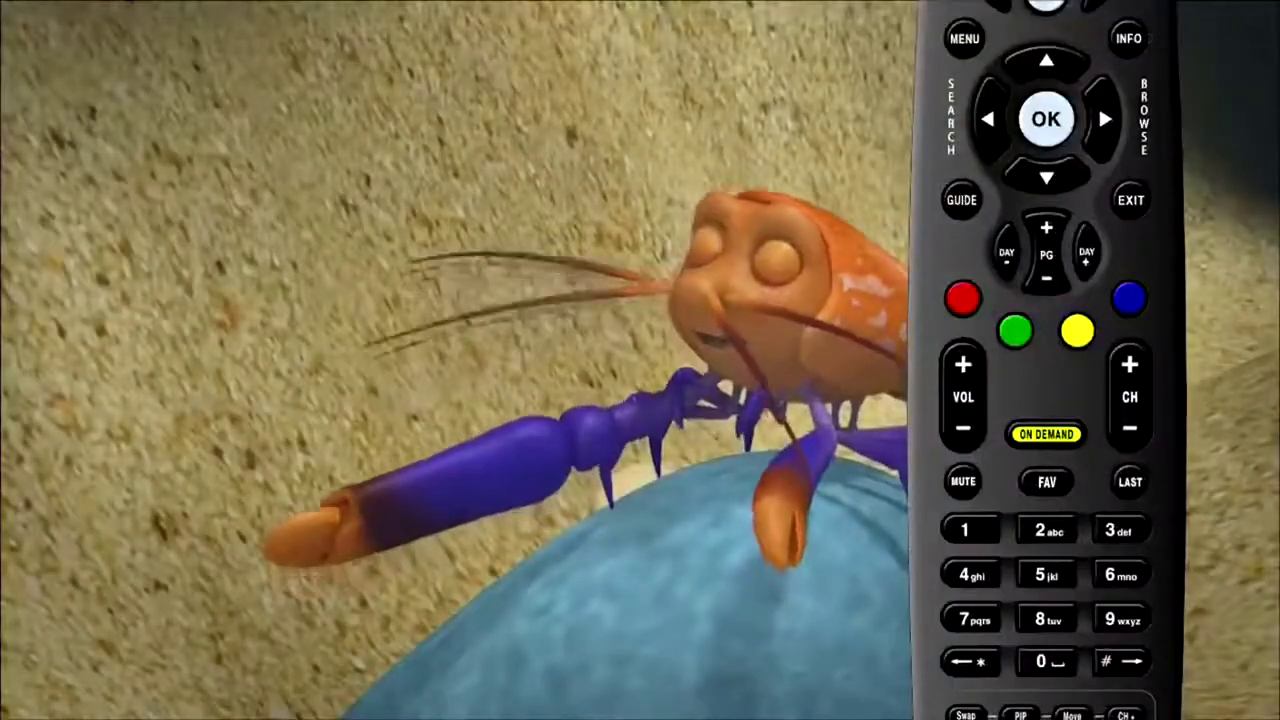
{"action": "type", "text": "10"}
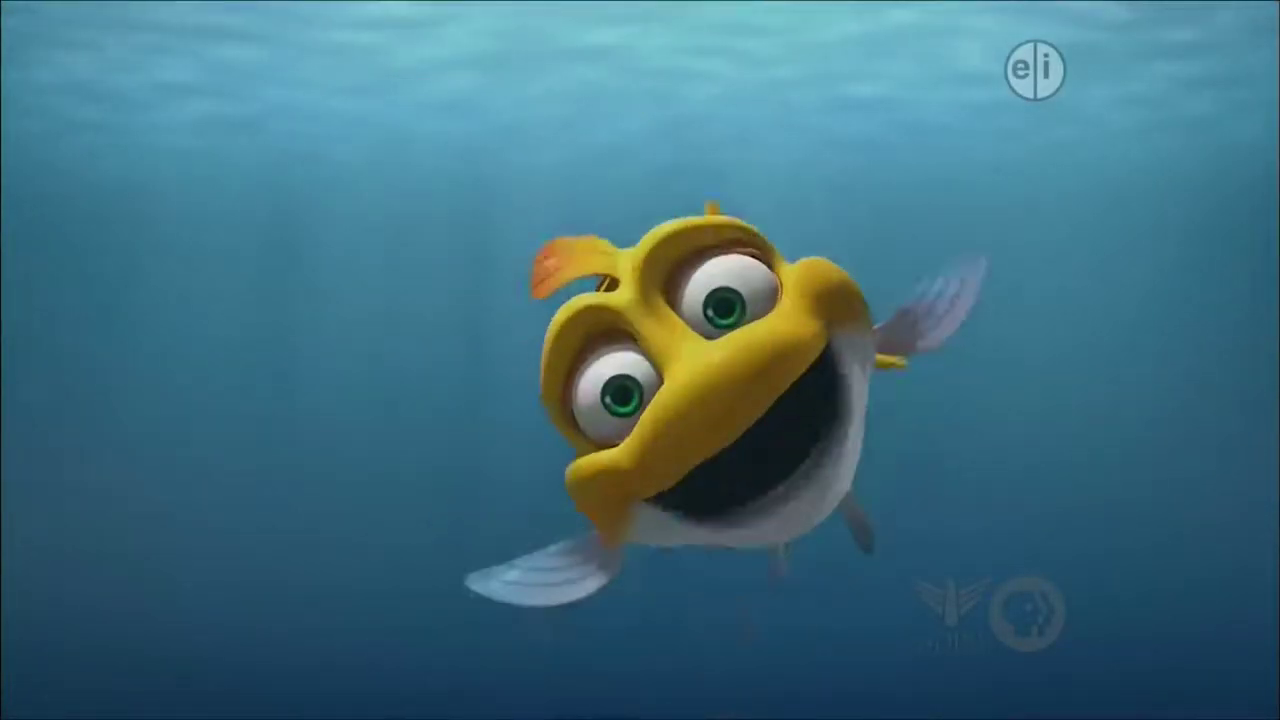
In the guide, select the restricted 640 AXSTV program and enter the Ratings PIN
{"action": "key", "text": "g"}
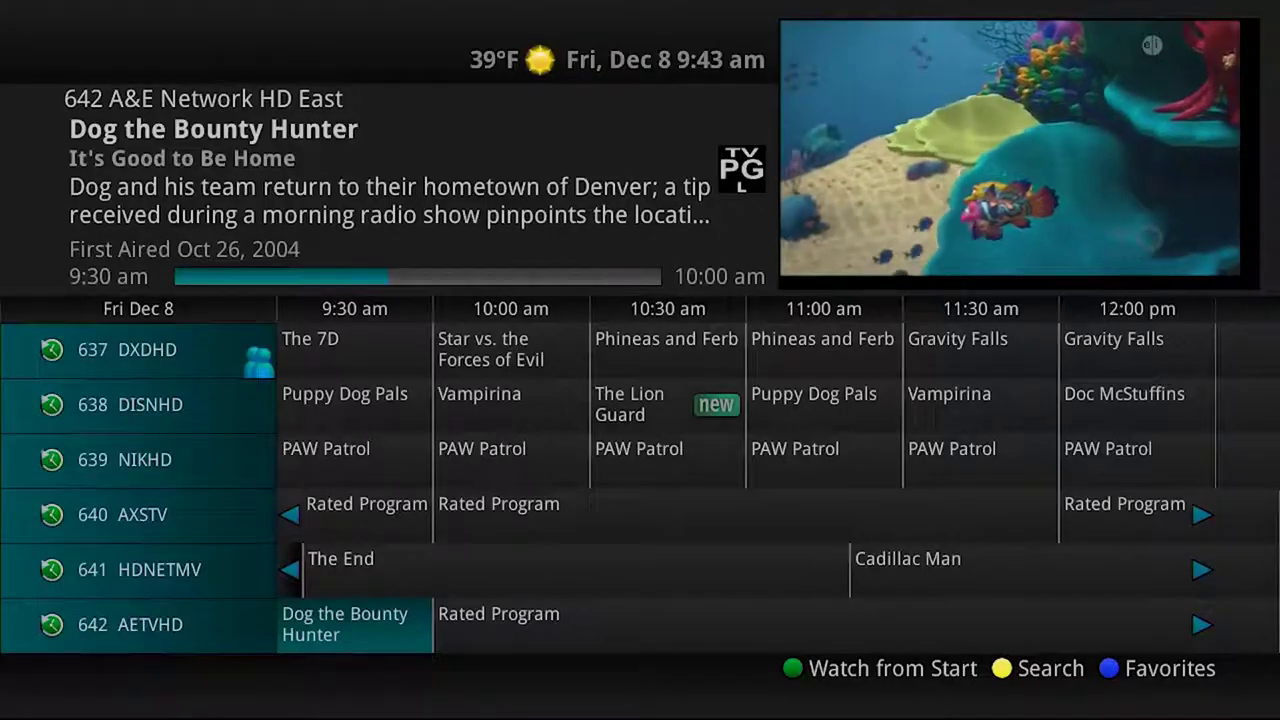
{"action": "key", "text": "Up"}
{"action": "key", "text": "Up"}
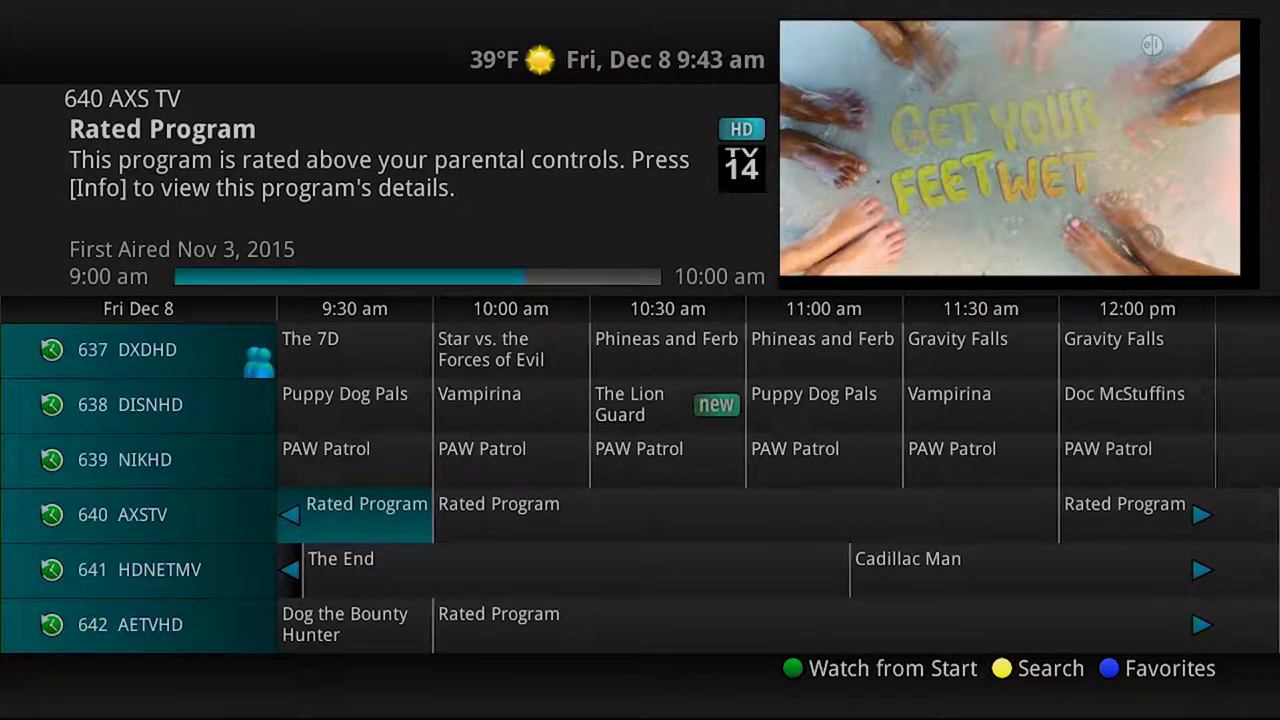
{"action": "key", "text": "Return"}
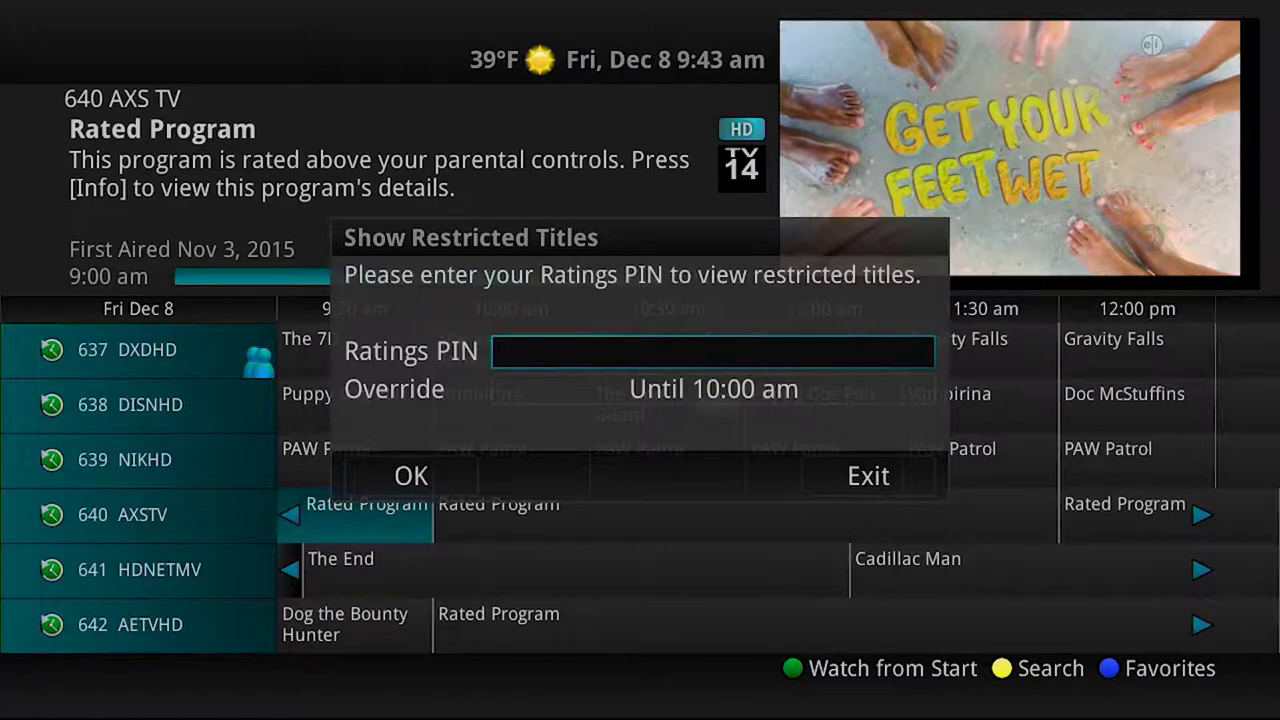
{"action": "type", "text": "11"}
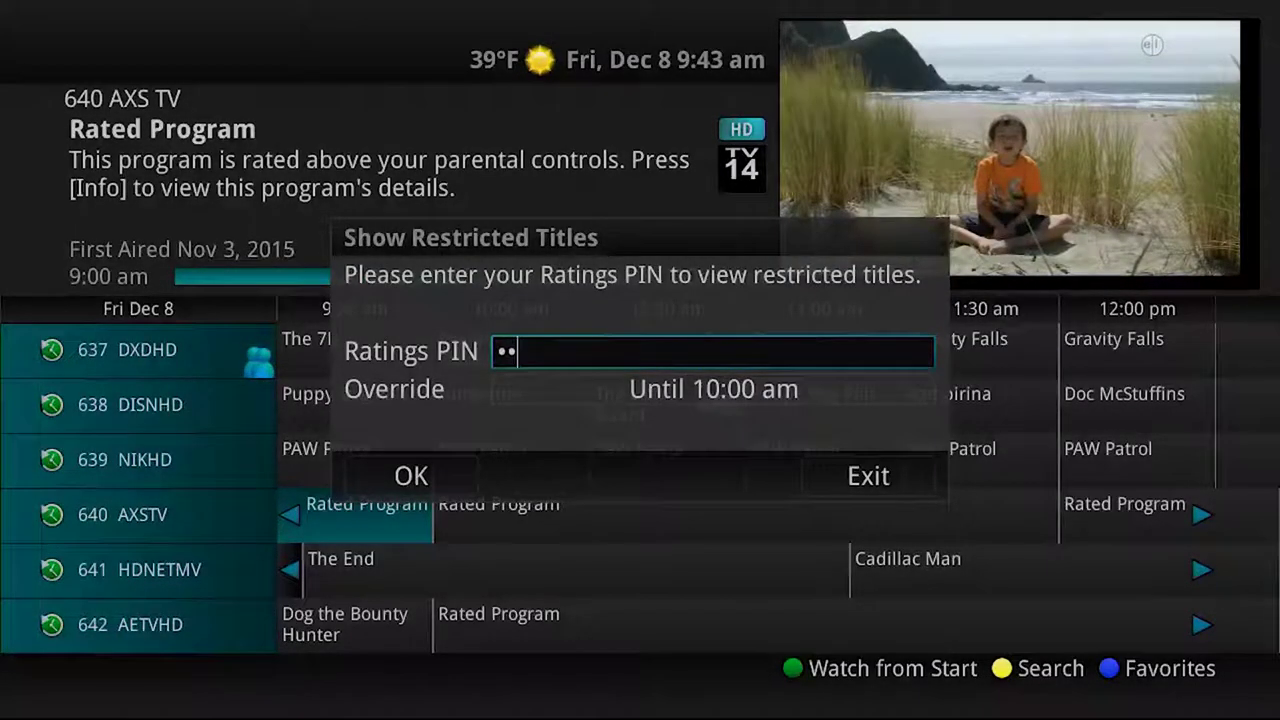
{"action": "key", "text": "Down"}
{"action": "key", "text": "Down"}
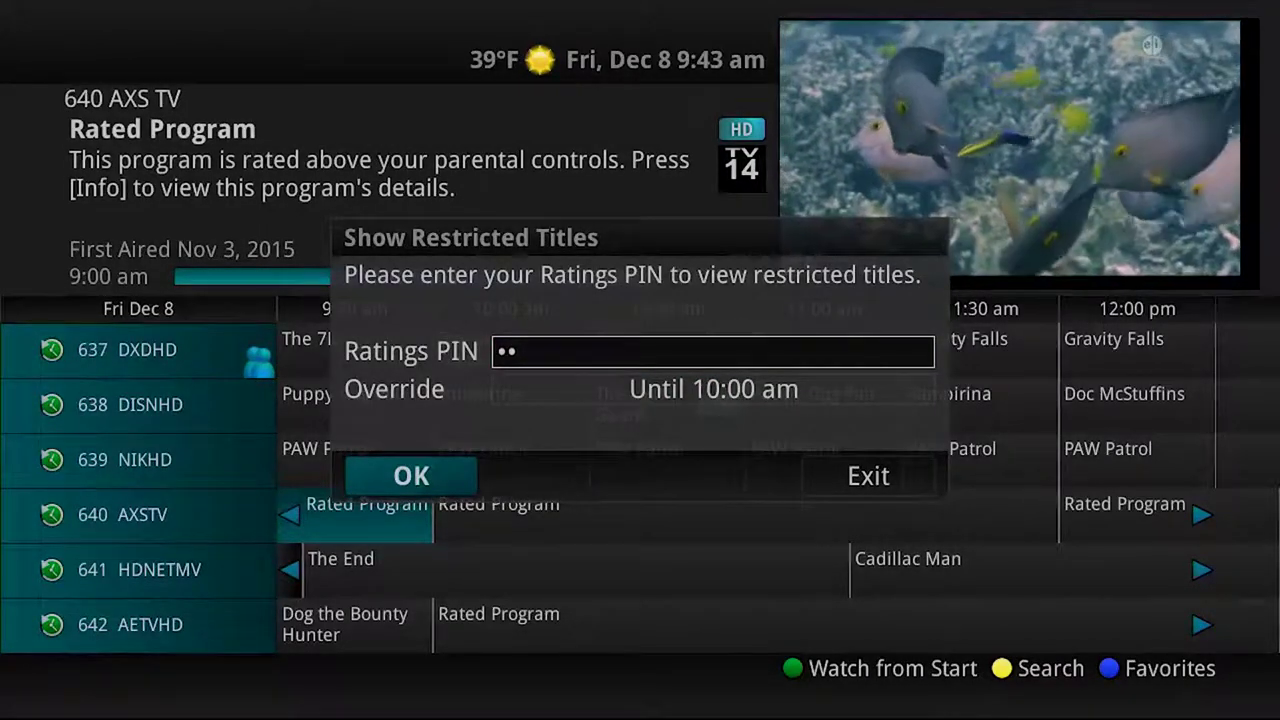
{"action": "key", "text": "Return"}
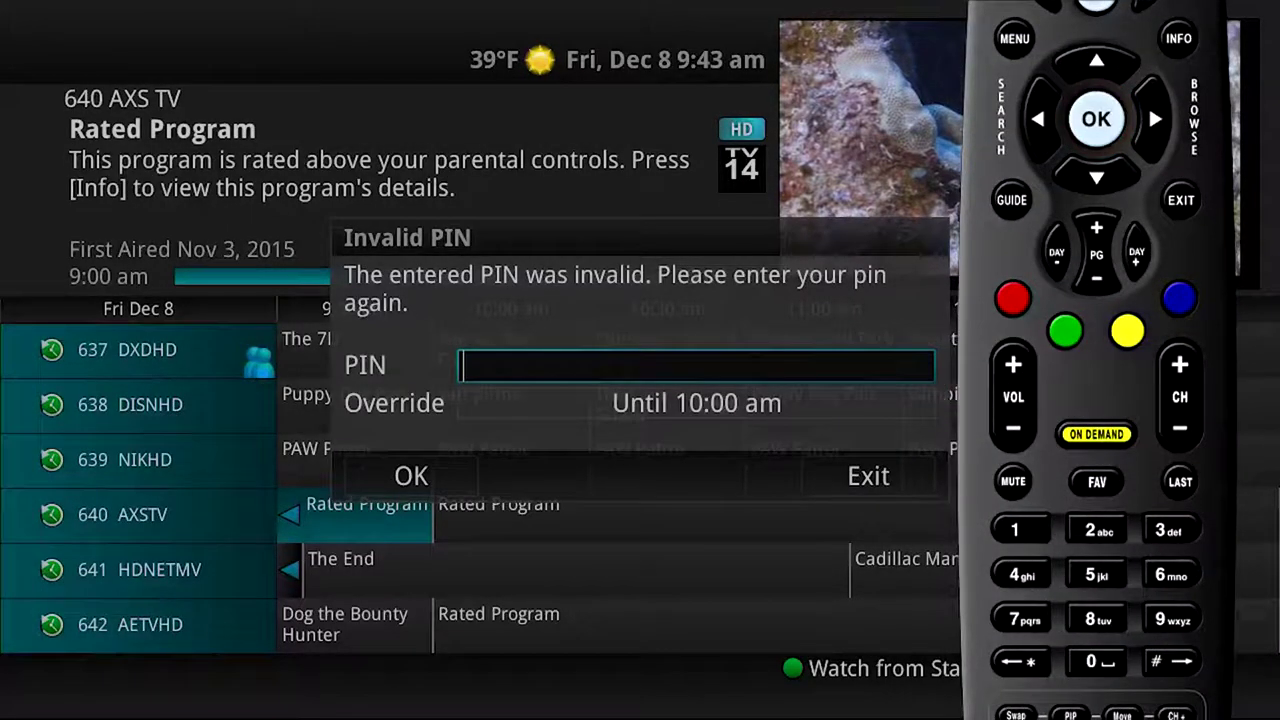
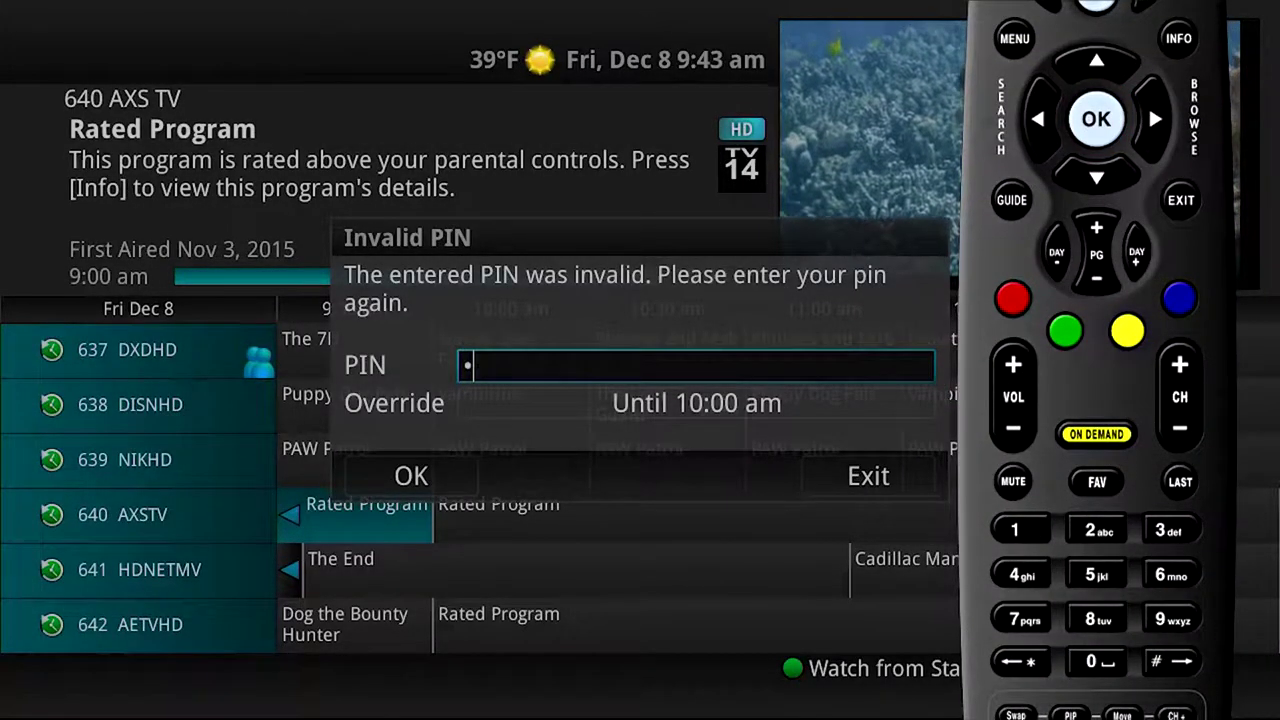
Re-enter the PIN, confirm the override until 10:00 am, and bring the guide back up
{"action": "key", "text": "Down"}
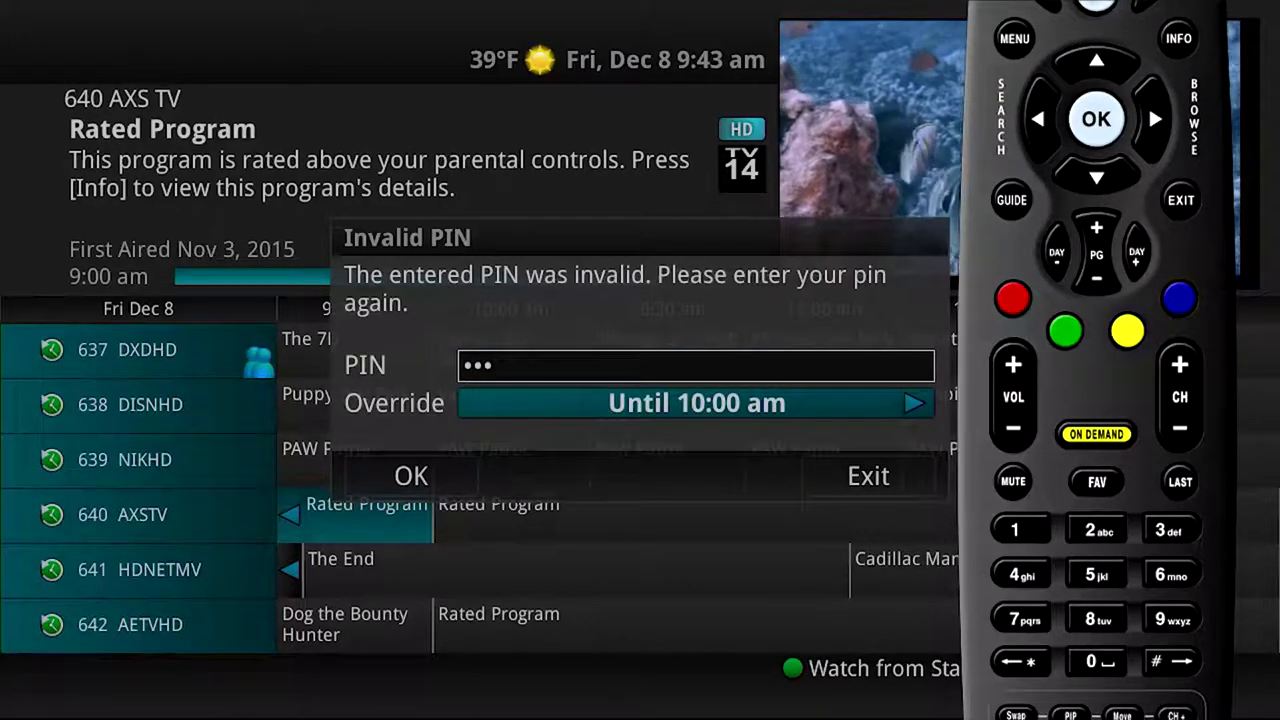
{"action": "key", "text": "Down"}
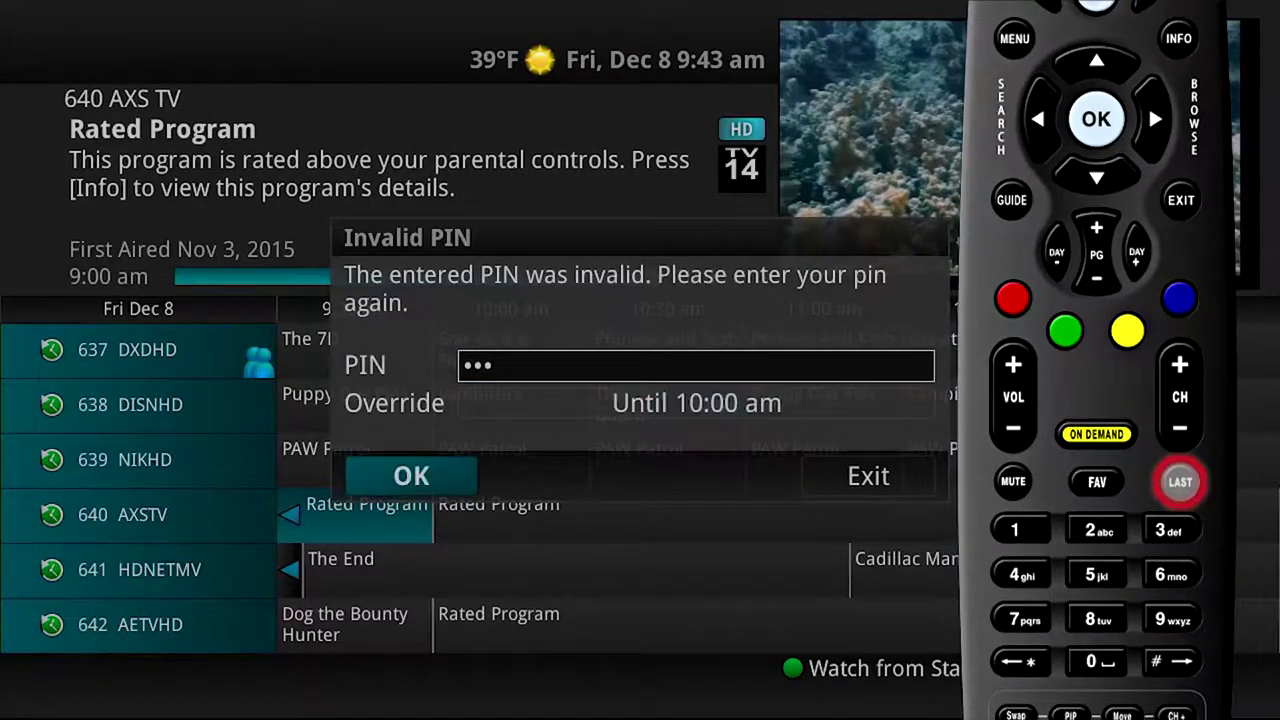
{"action": "key", "text": "Return"}
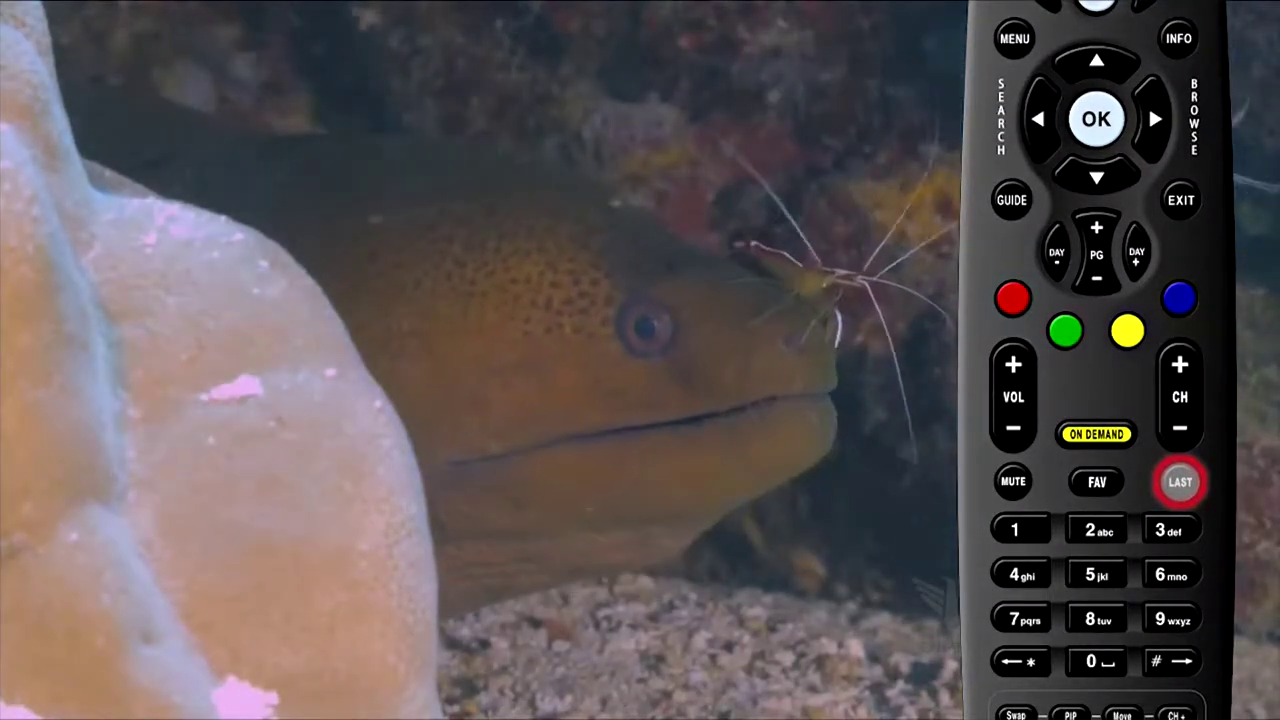
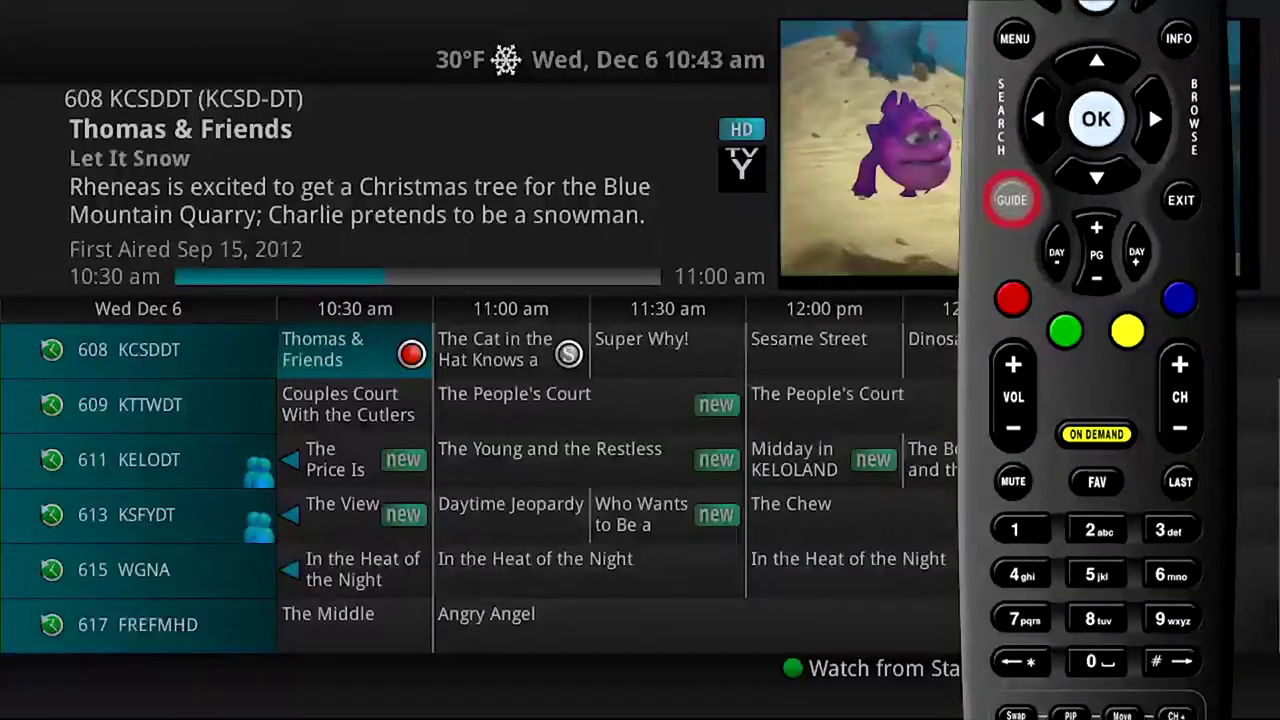